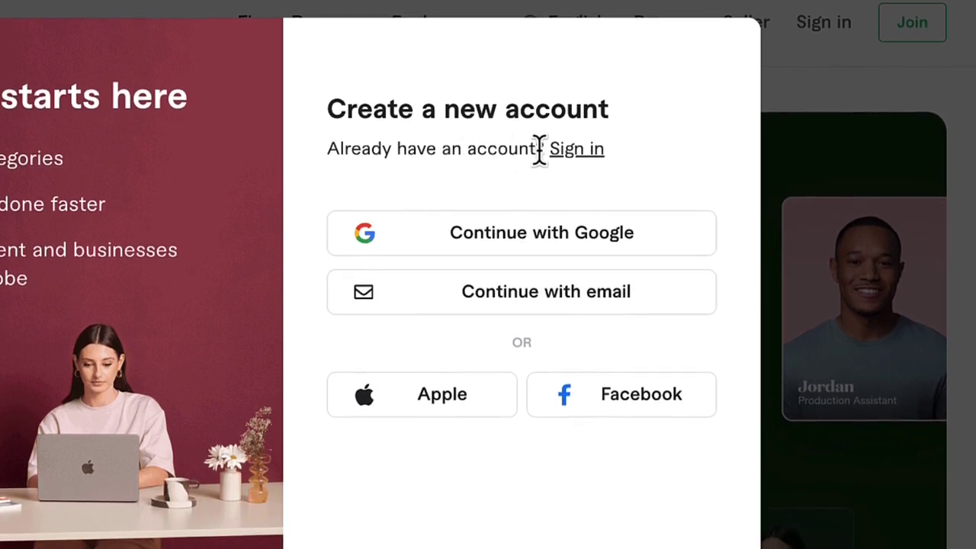
Create a Fiverr account with a pasted email address, a typed password and a chosen username
click(523, 301)
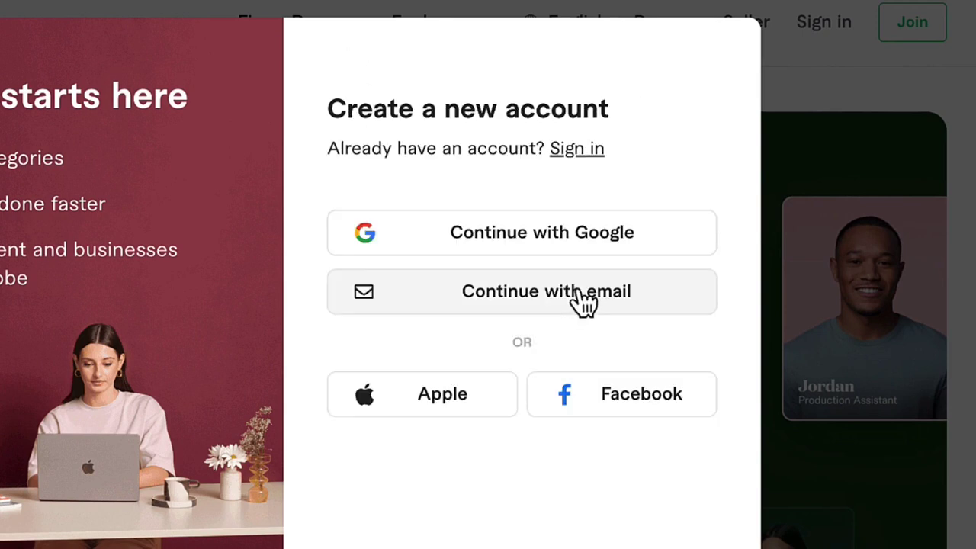
click(584, 302)
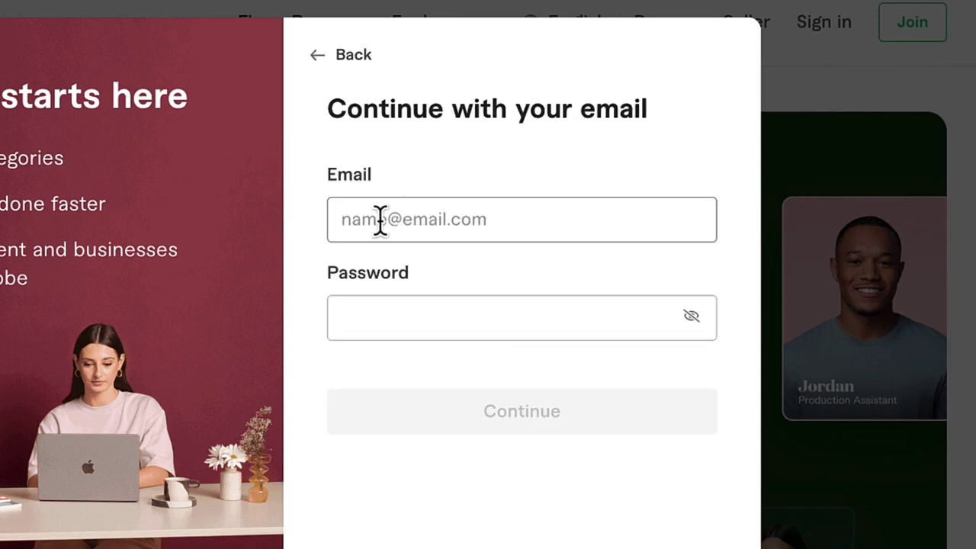
click(380, 219)
key(ctrl+v)
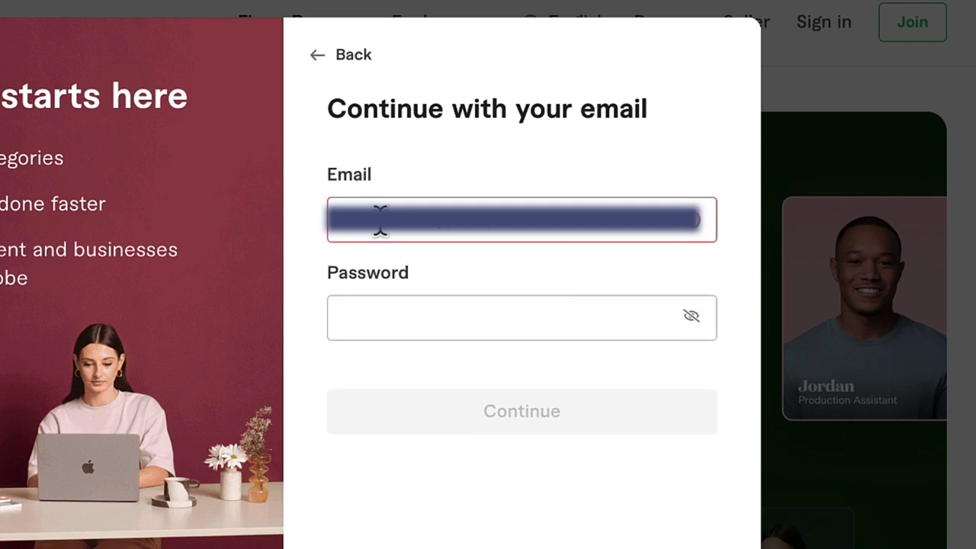
click(371, 308)
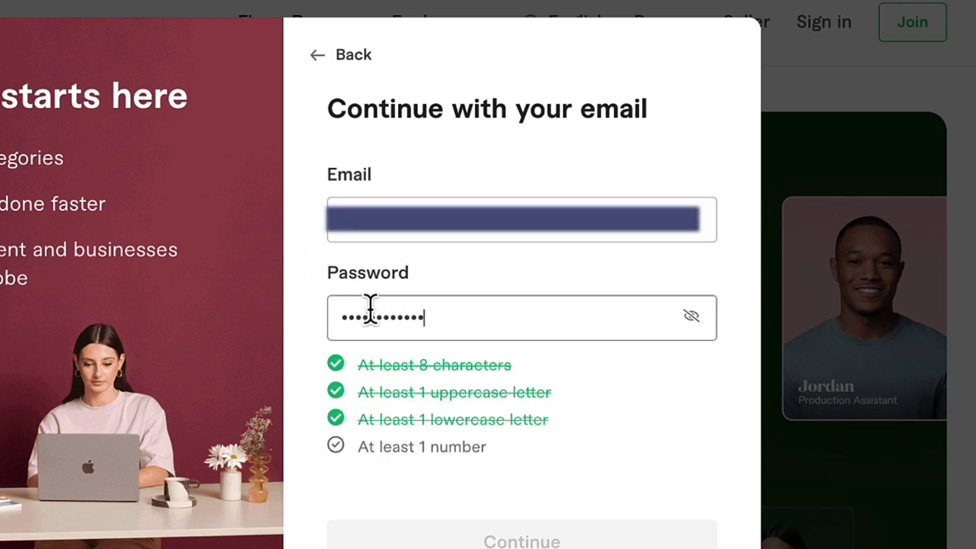
click(534, 537)
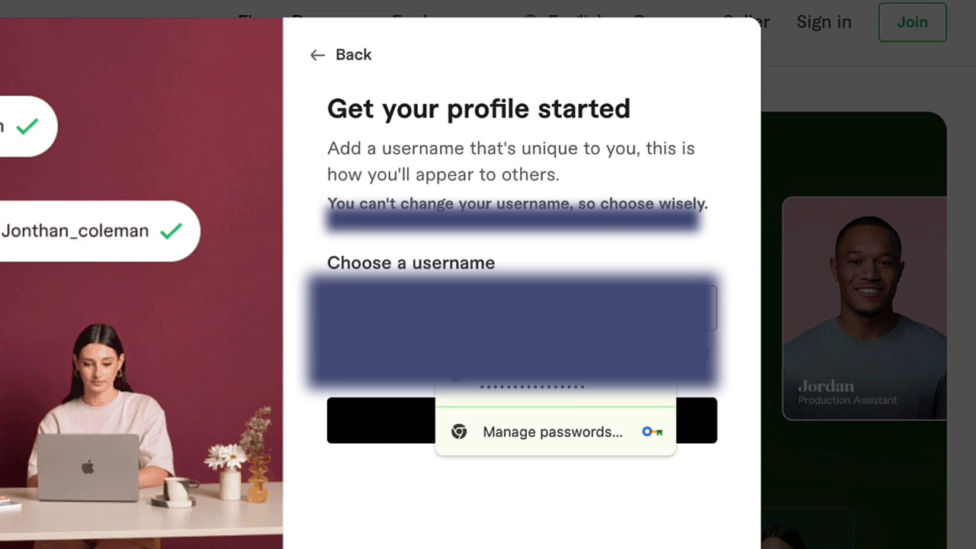
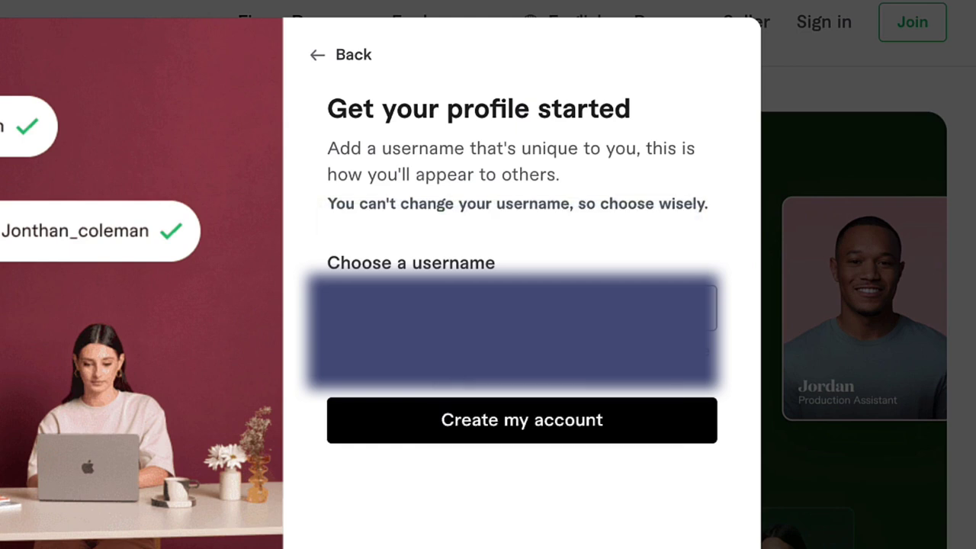
click(560, 393)
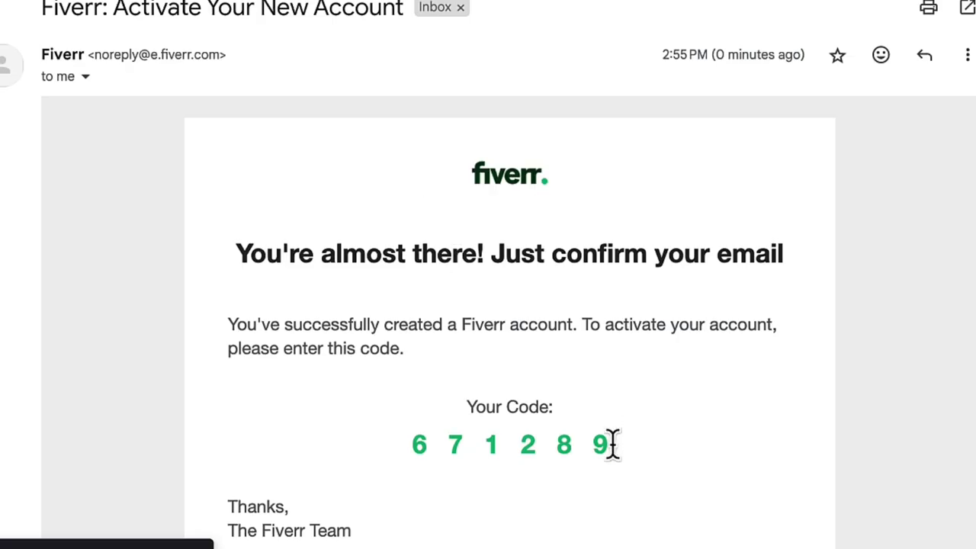
drag(612, 444, 398, 457)
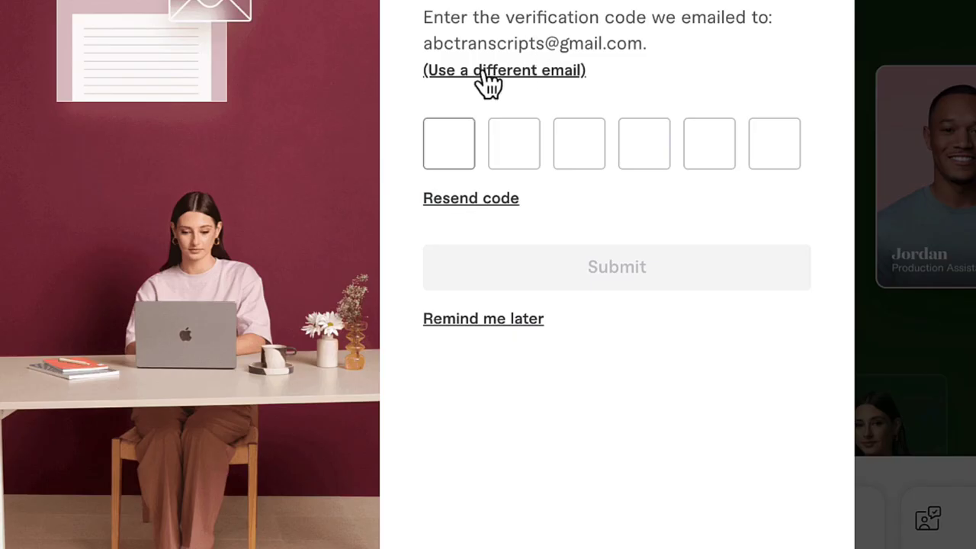
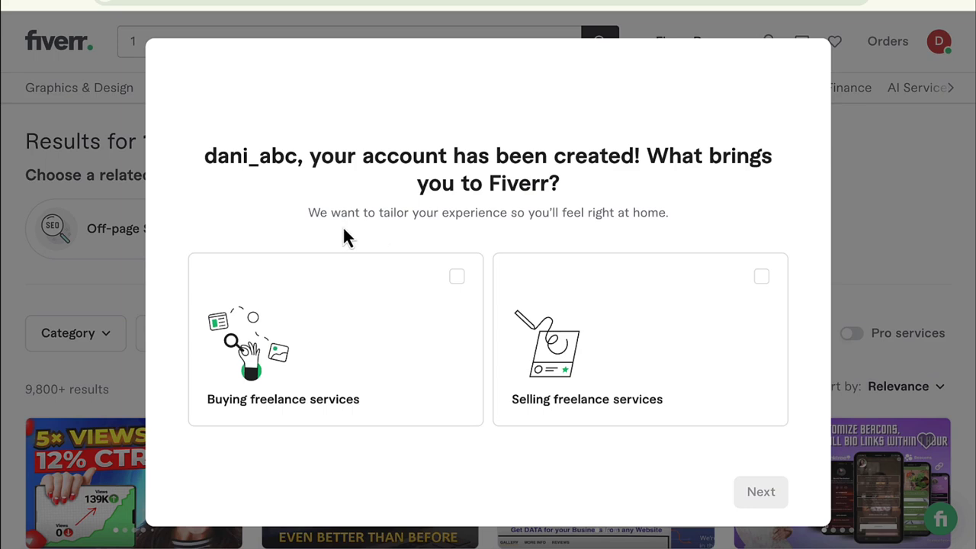
Answer onboarding as selling freelance services, a Solo freelancer, working both online and offline
click(763, 282)
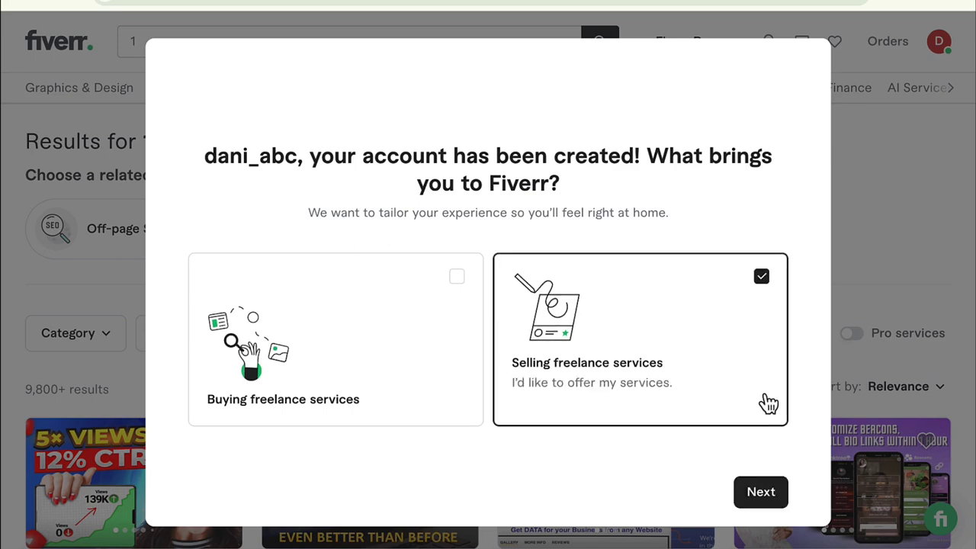
click(761, 492)
click(226, 493)
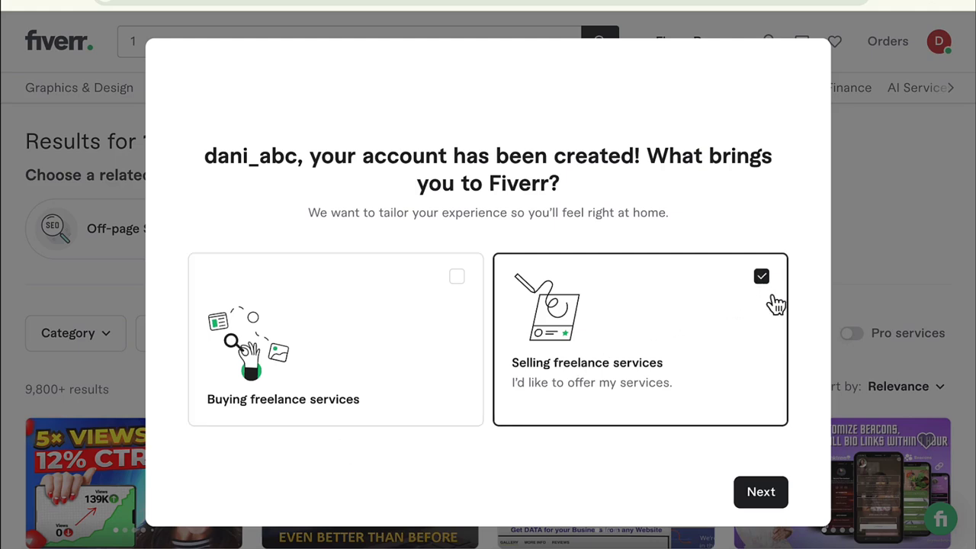
click(761, 492)
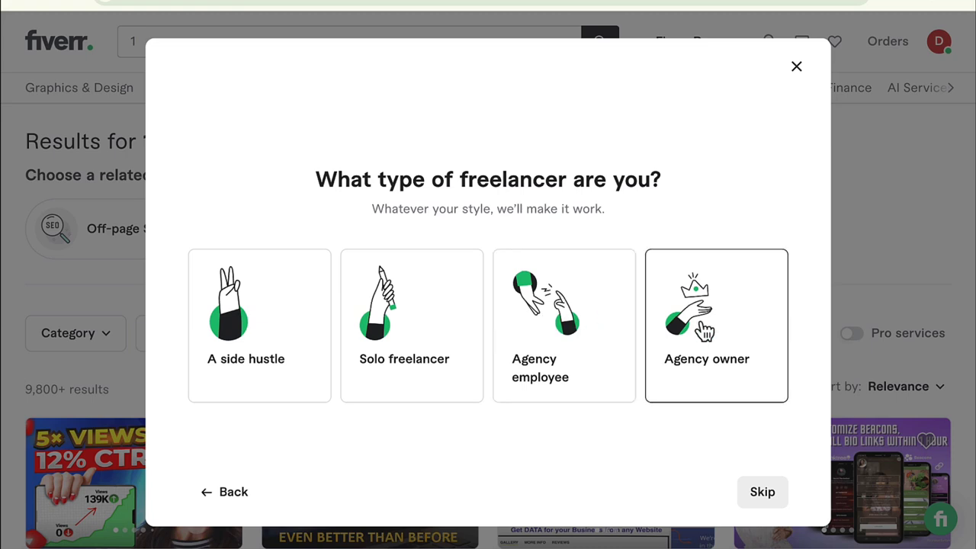
click(435, 322)
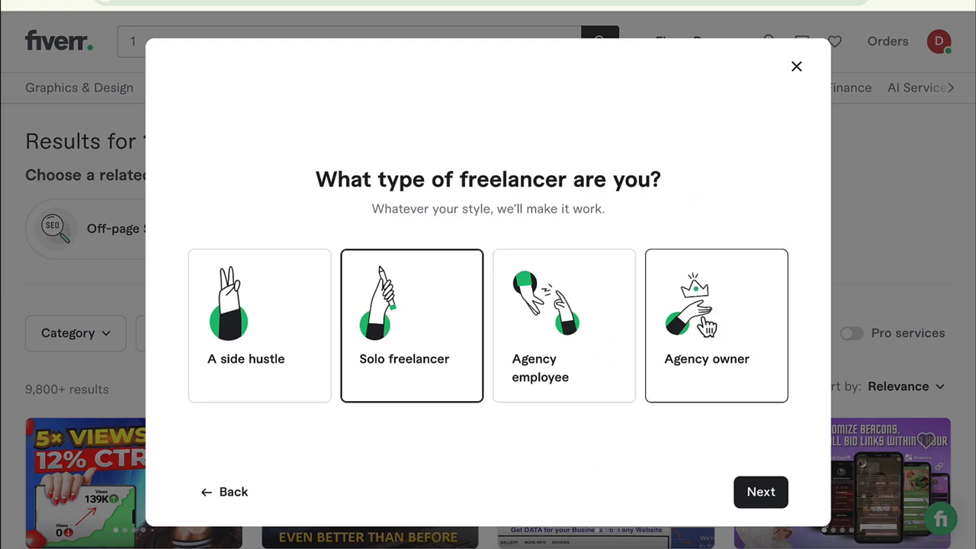
click(763, 488)
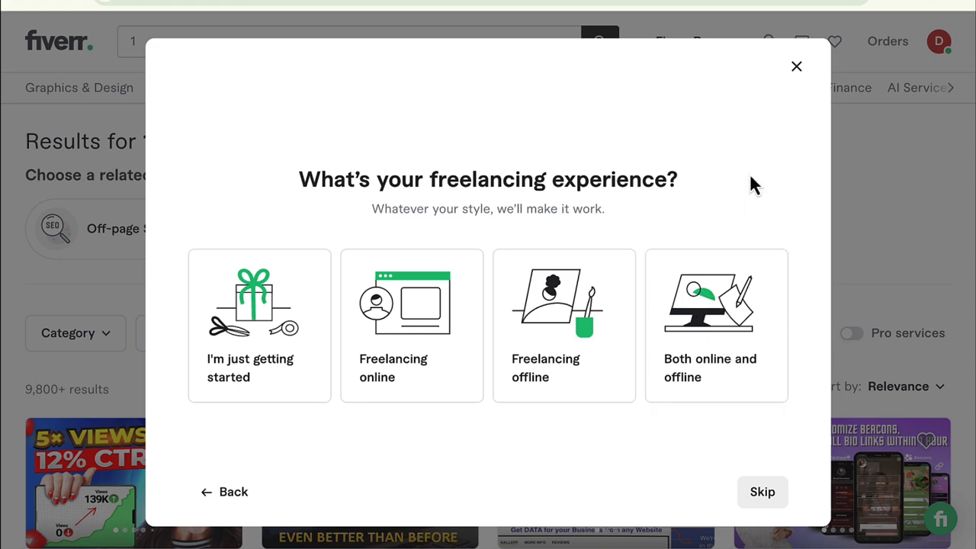
click(728, 344)
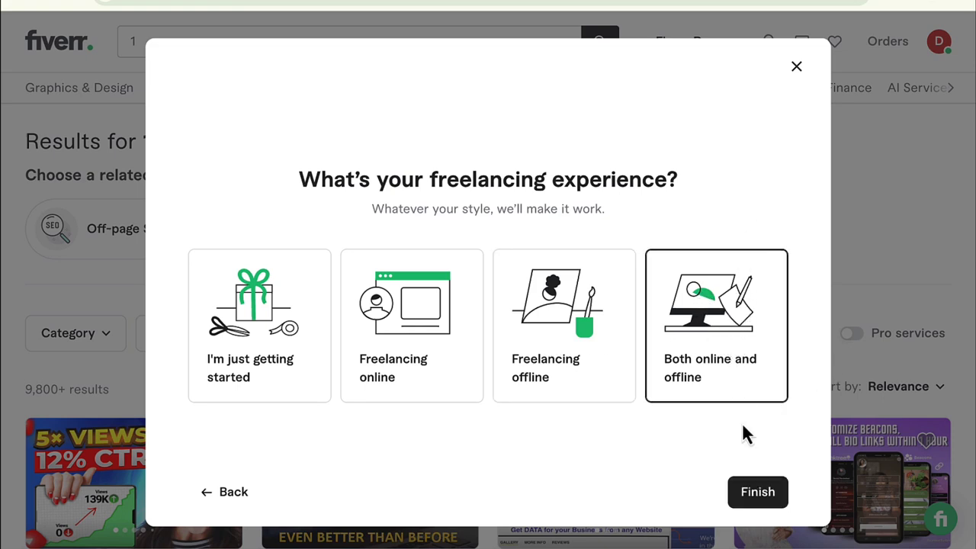
click(764, 503)
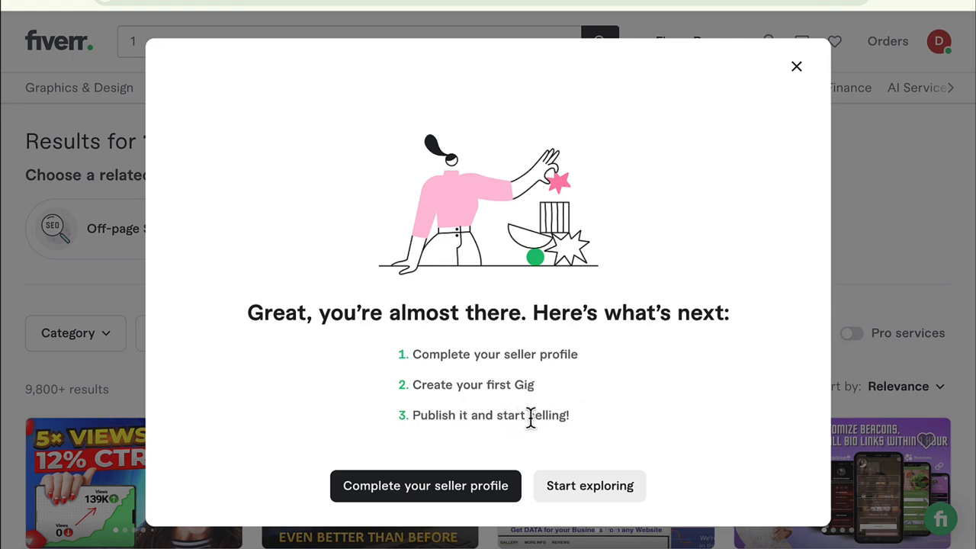
Go past the profile tips and things-to-avoid pages to the empty Personal Info form
click(436, 483)
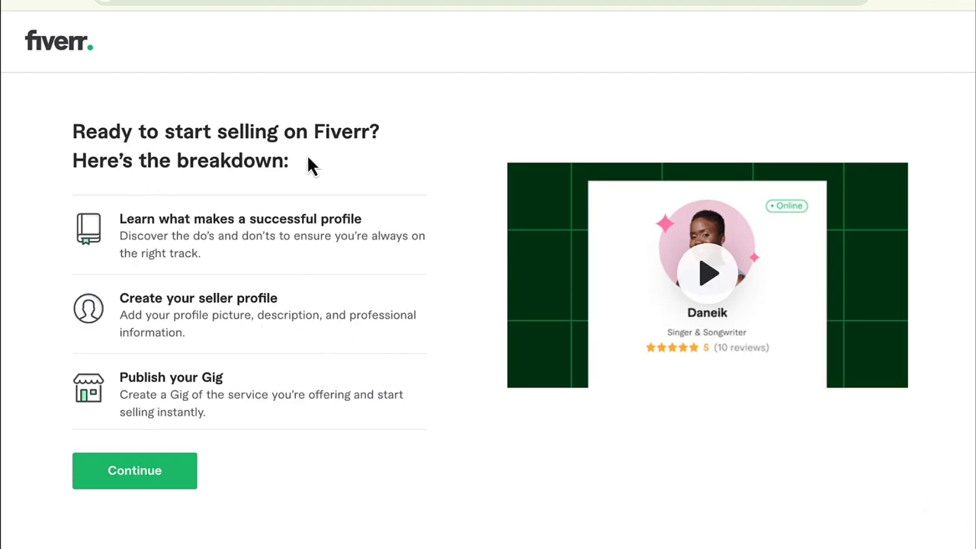
click(145, 467)
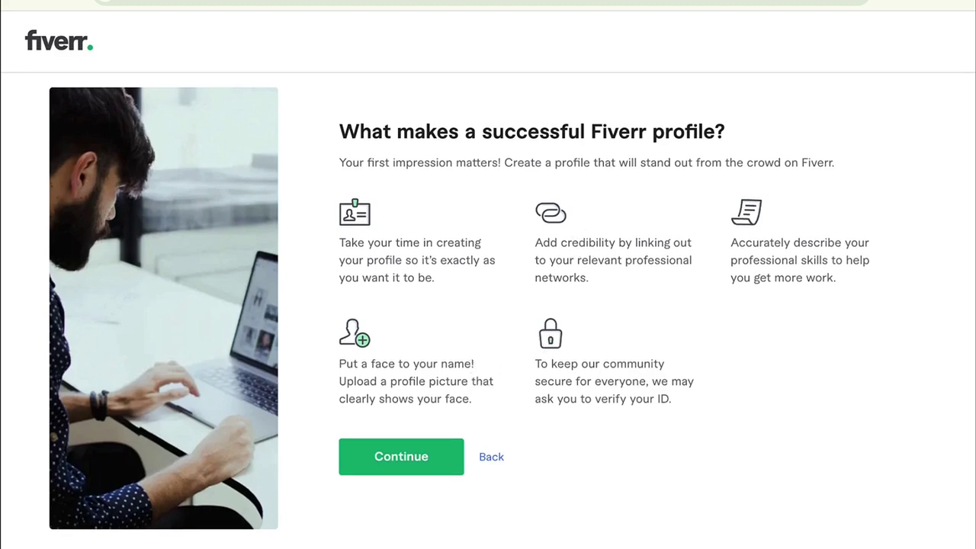
click(409, 456)
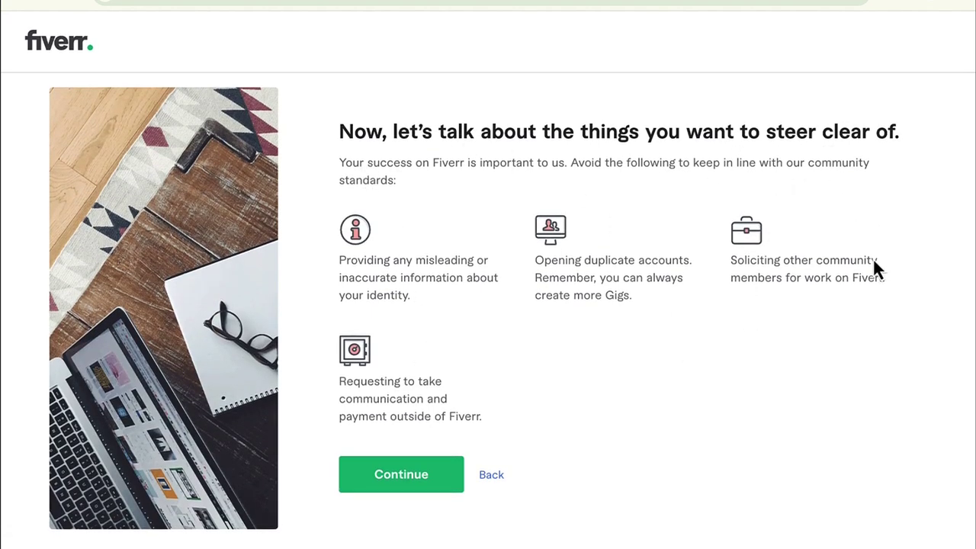
click(424, 474)
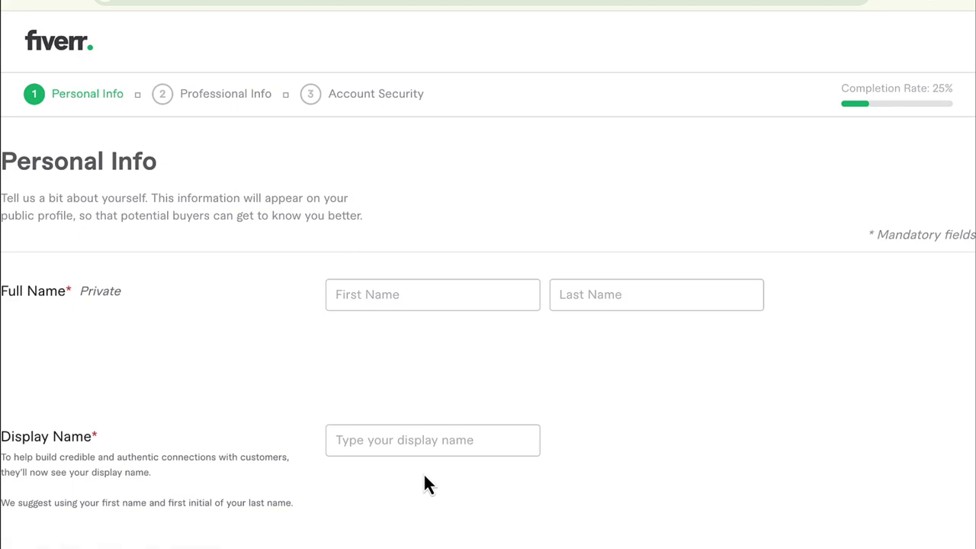
Fill in the first name, last name and display name fields of Personal Info
scroll(354, 221, down, 2)
click(356, 214)
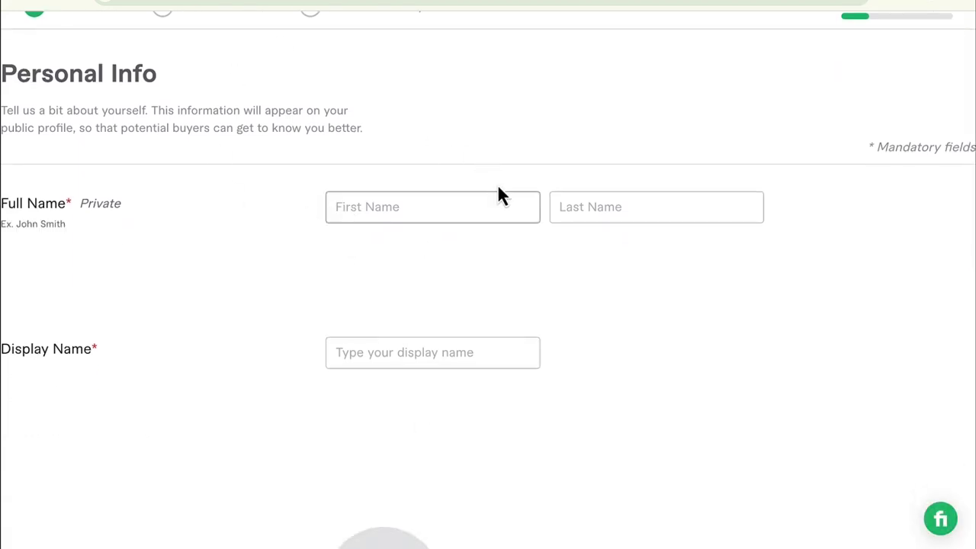
scroll(303, 178, down, 2)
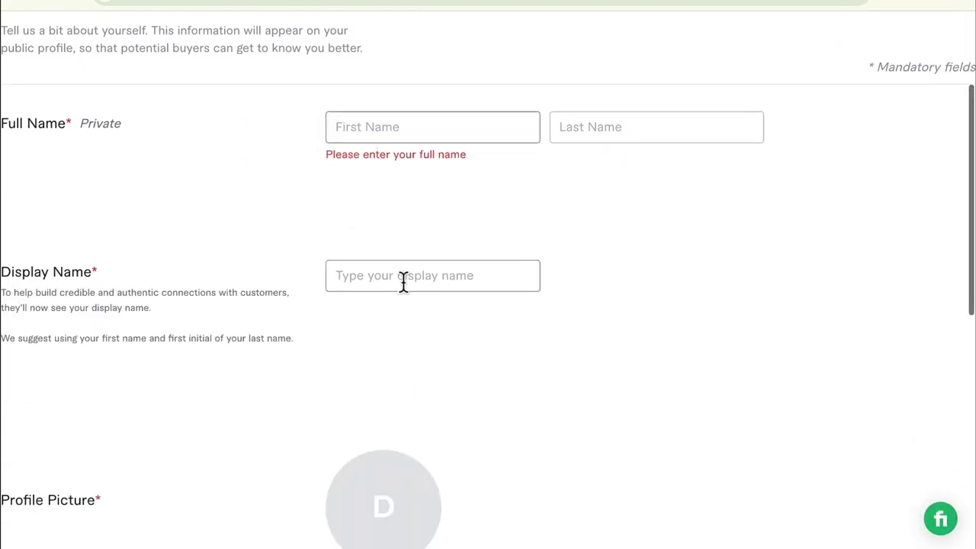
scroll(403, 281, down, 5)
scroll(371, 312, down, 8)
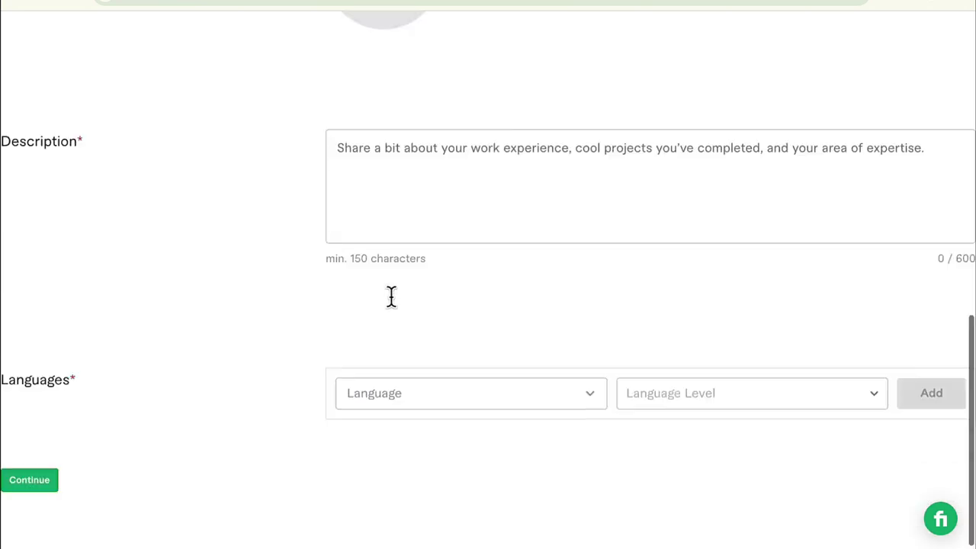
scroll(460, 375, up, 15)
click(442, 305)
text(D)
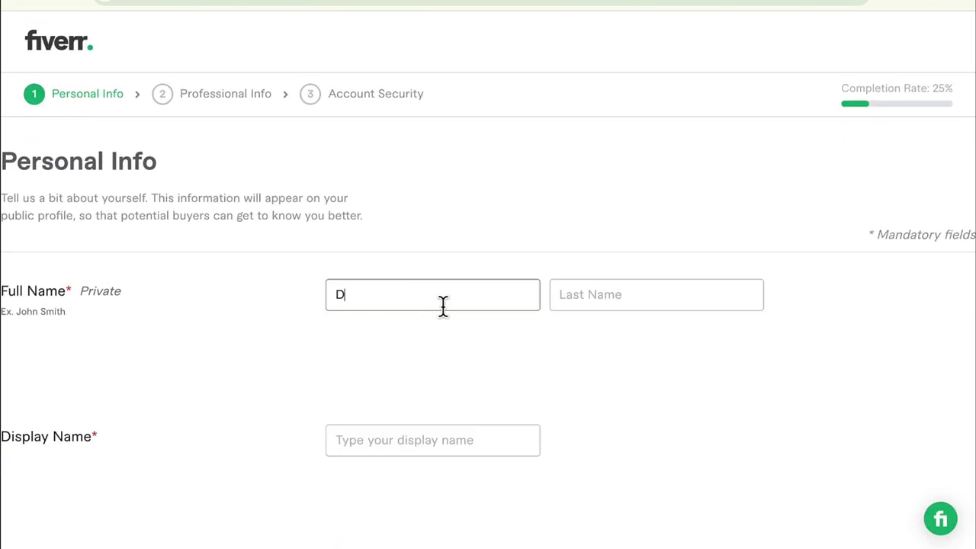
key(Tab)
text(Transcri)
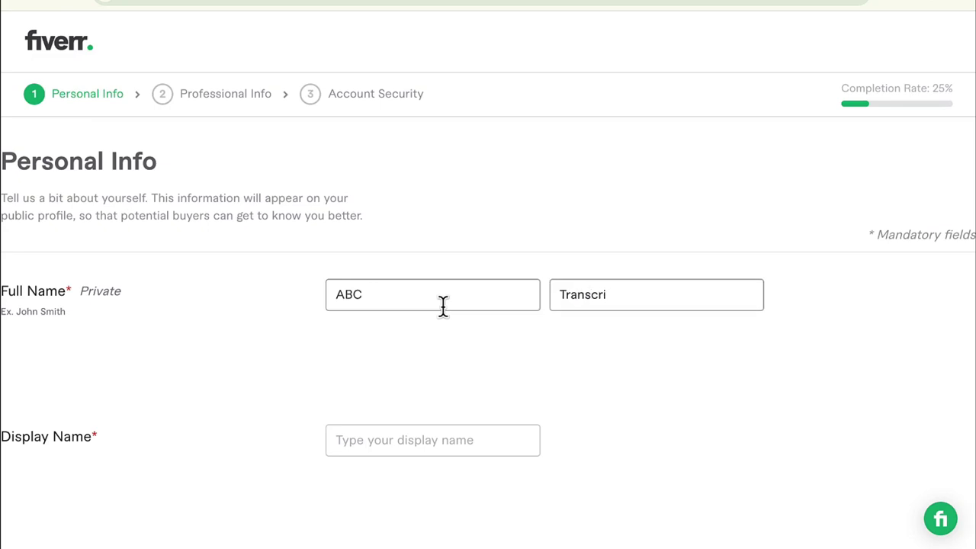
text(ption)
scroll(427, 313, down, 2)
click(356, 320)
text(A)
Upload the profile photo PNG from the Desktop as the profile picture
scroll(355, 320, down, 4)
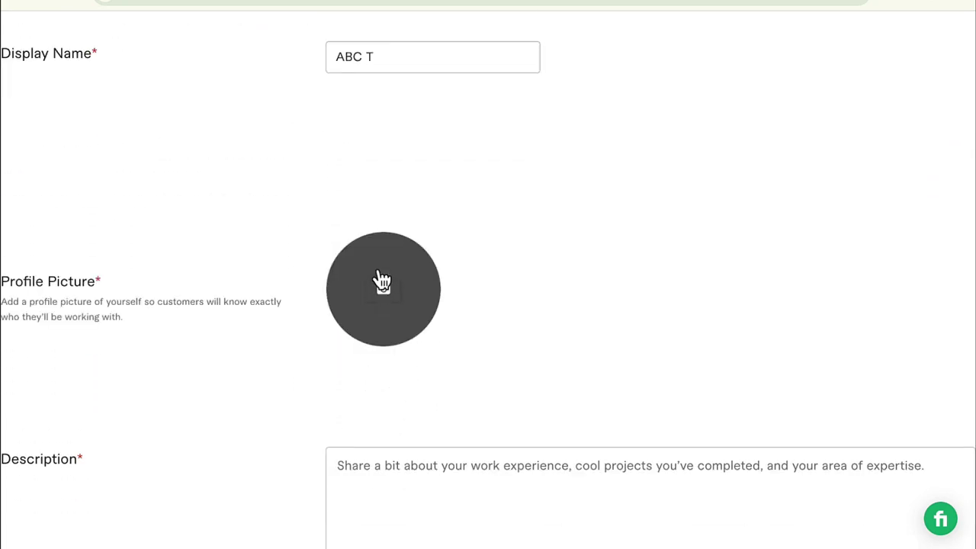
click(384, 243)
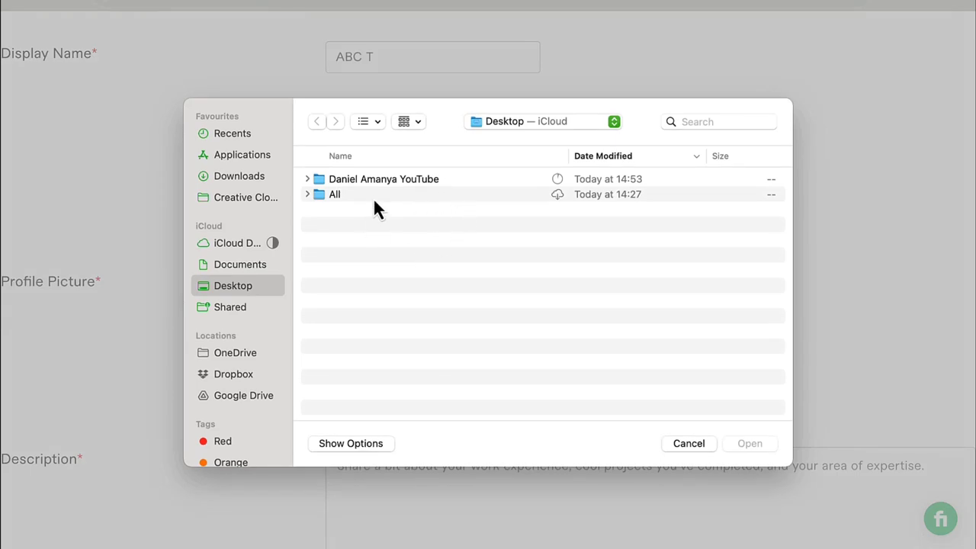
click(377, 195)
key(Escape)
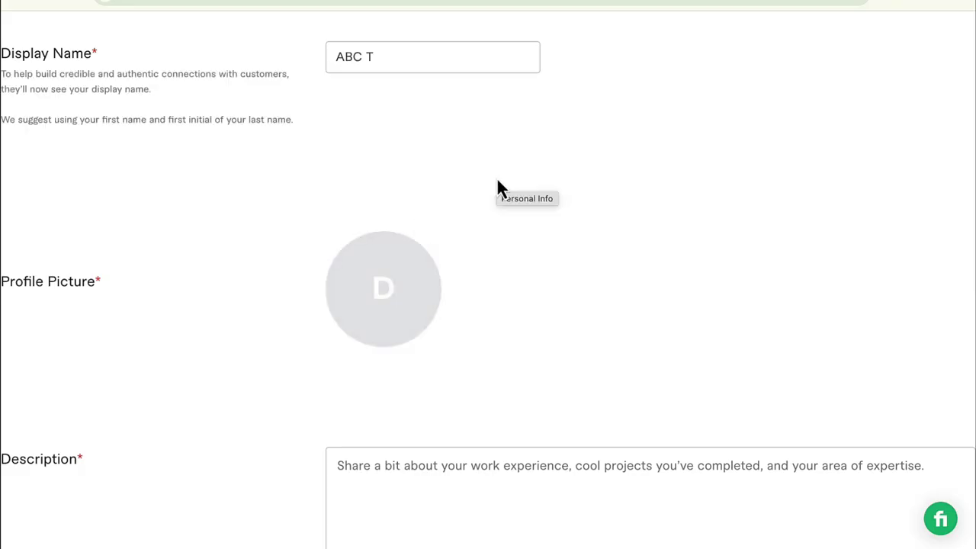
scroll(496, 177, down, 1)
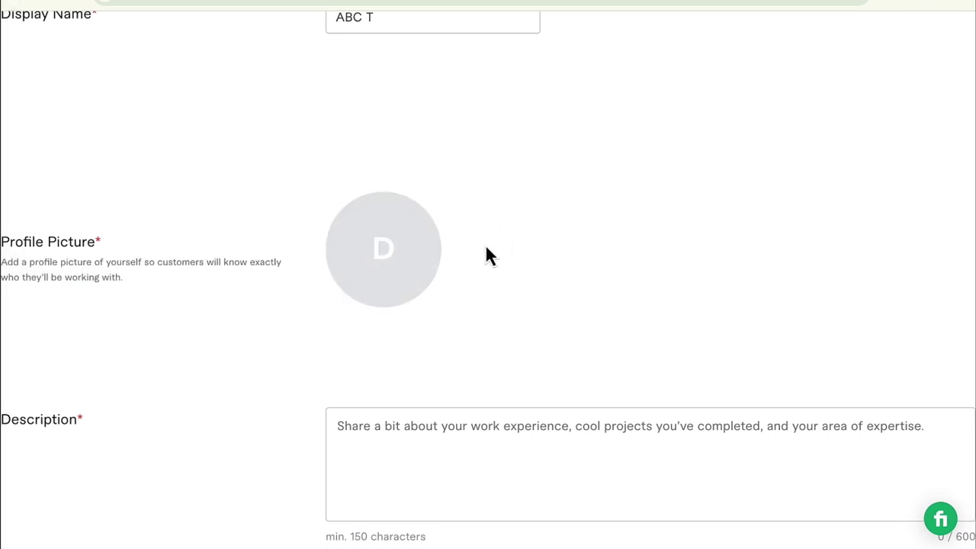
click(434, 443)
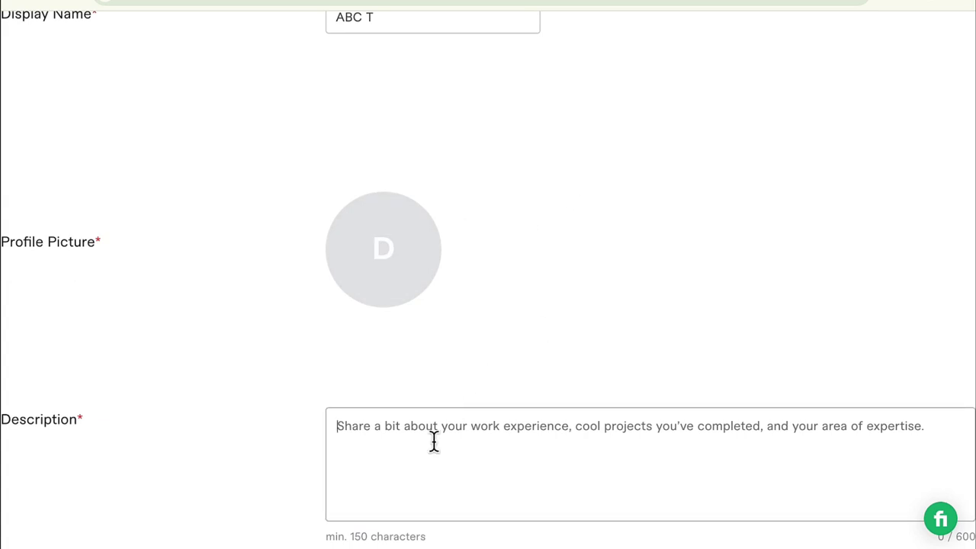
click(366, 251)
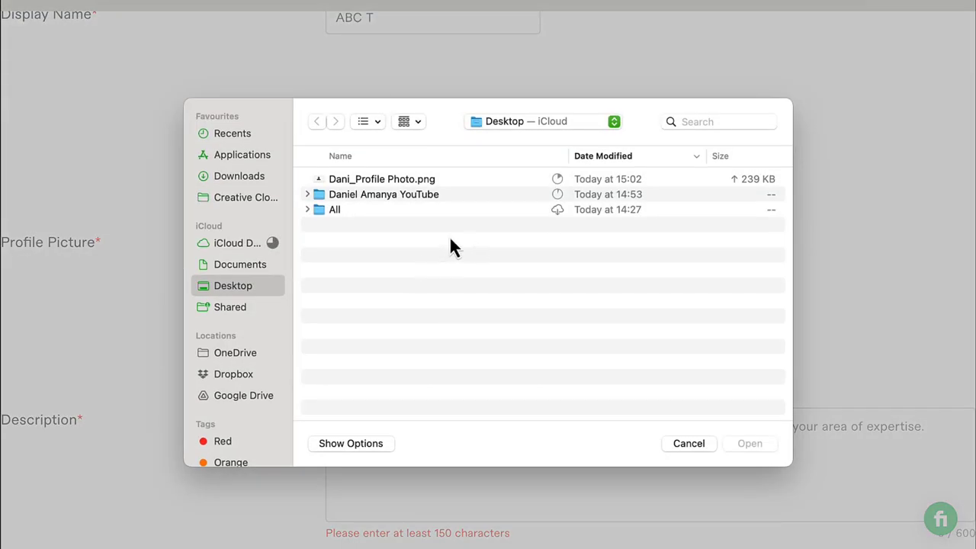
double_click(381, 179)
scroll(439, 236, down, 2)
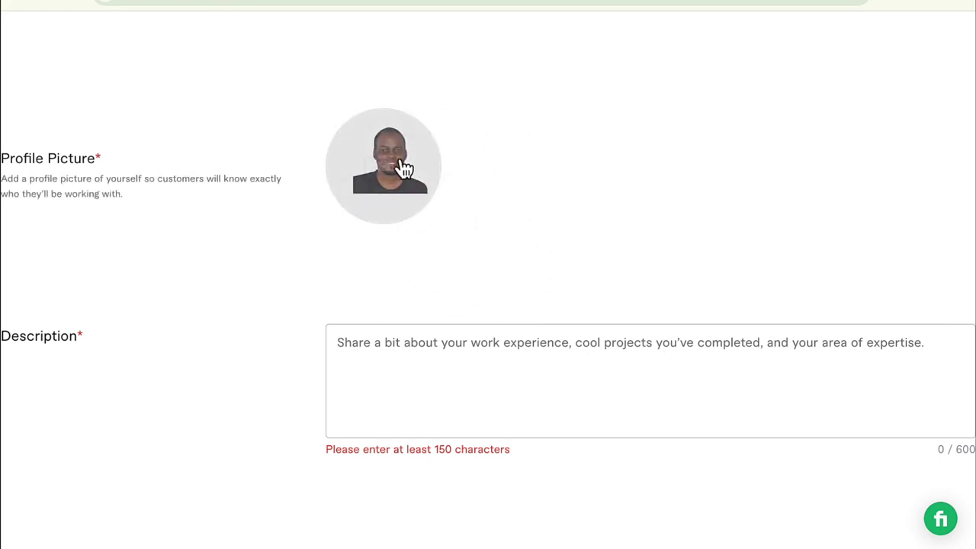
Paste the prepared transcription-experience text into the description box
click(399, 361)
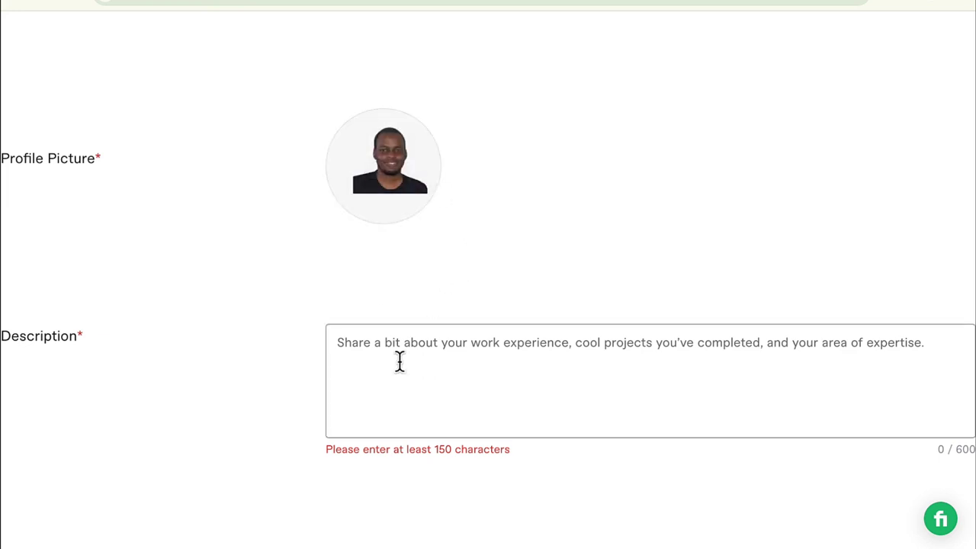
scroll(516, 238, down, 2)
scroll(513, 208, down, 1)
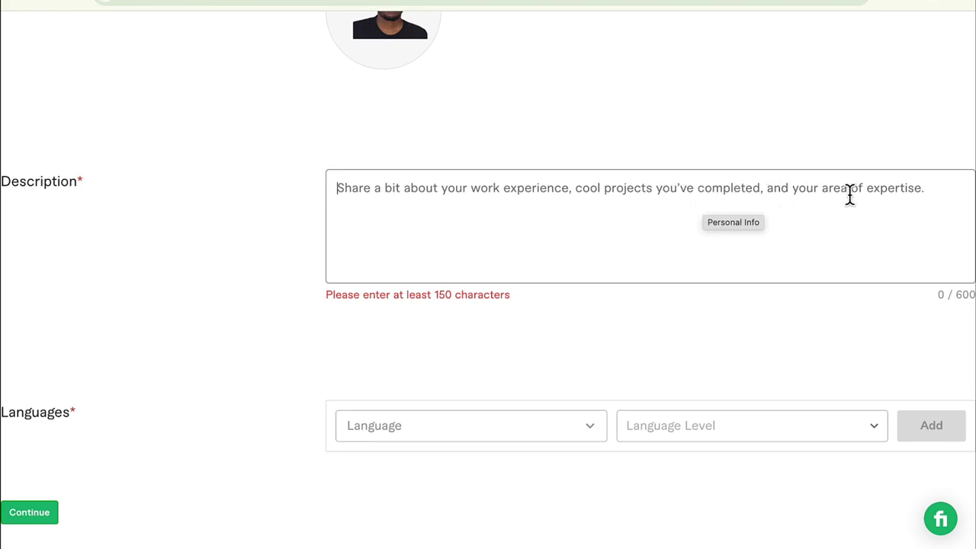
text(With 7 years of transcription experience in both Ugandan languages and English, I have worked with well-established companies like Scribie, Edge Transcription, GoTranscript, Focus Forward, and TFE. My expertise spans legal and general transcription, allowing me to deliver accurate and high-quality work across various sectors.)
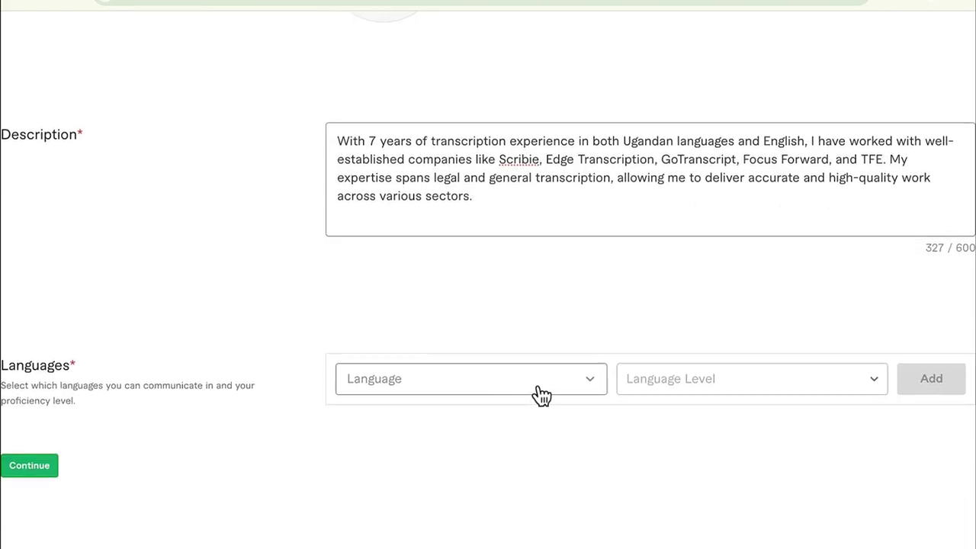
Add English at Native/Bilingual and Ganda - Luganda at Fluent, then continue to Professional Info
click(550, 383)
scroll(427, 292, down, 1)
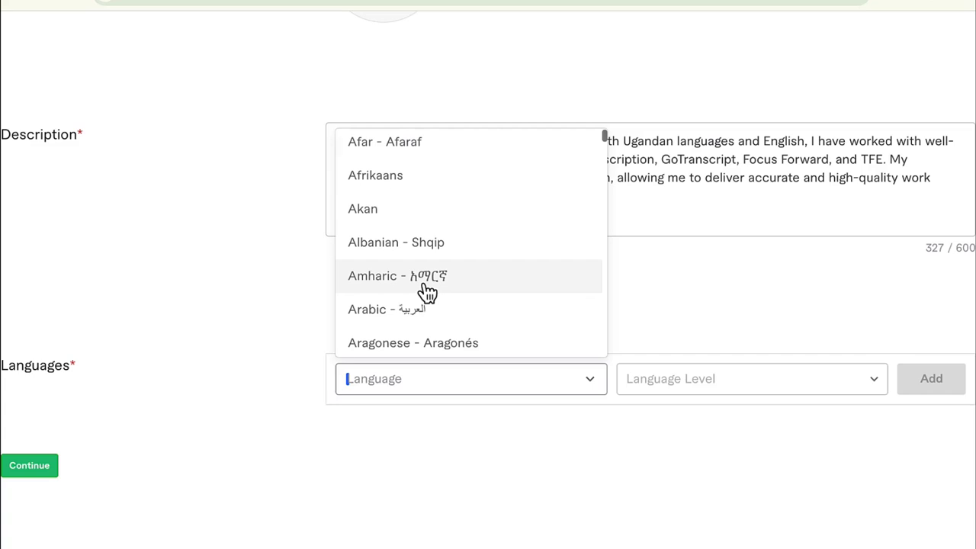
scroll(427, 292, down, 10)
click(412, 305)
click(751, 379)
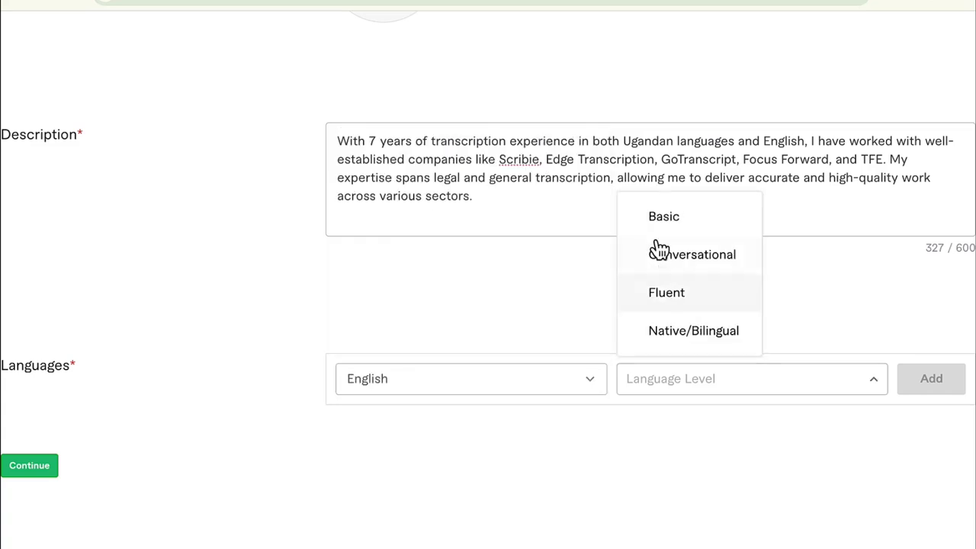
click(689, 335)
click(916, 385)
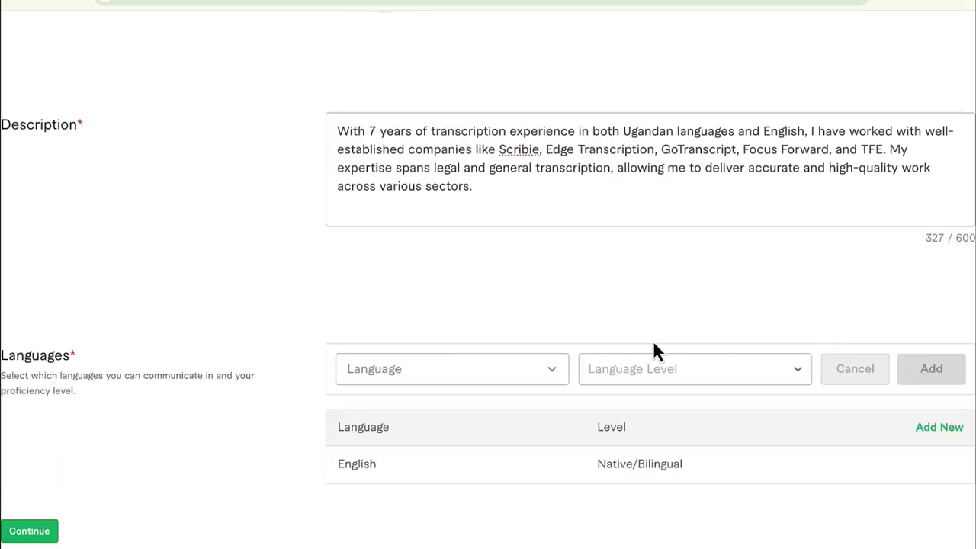
click(450, 369)
click(434, 335)
click(639, 371)
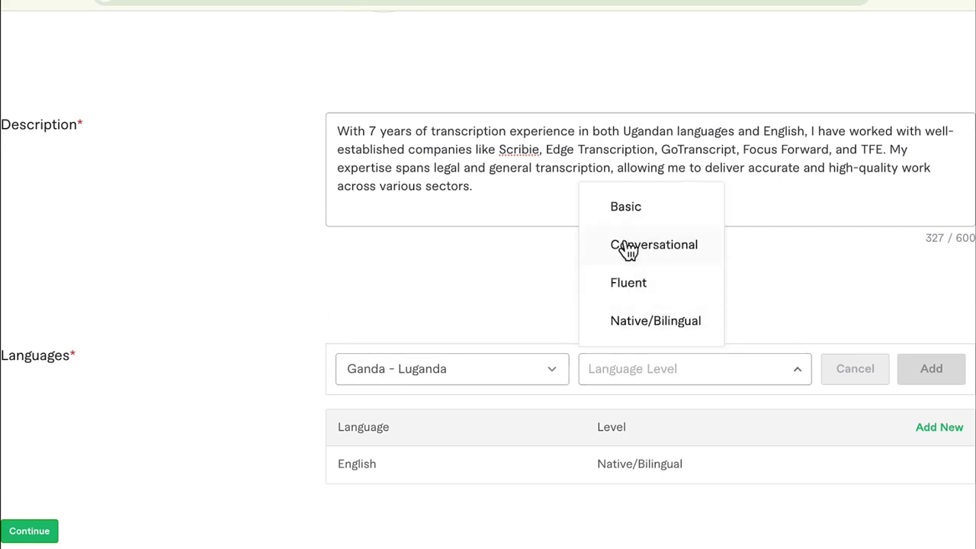
click(653, 283)
click(931, 369)
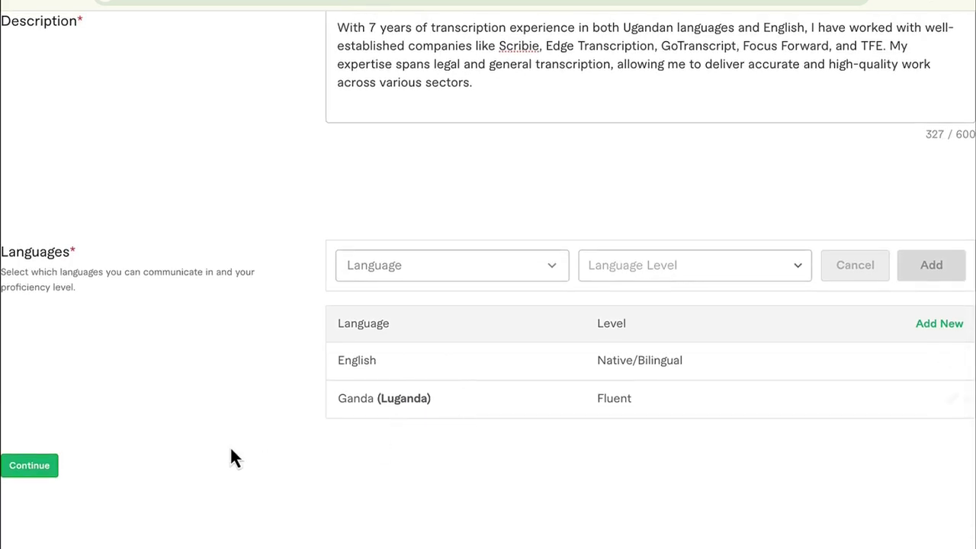
click(42, 465)
Choose Writing & Translation as the occupation
scroll(260, 280, down, 1)
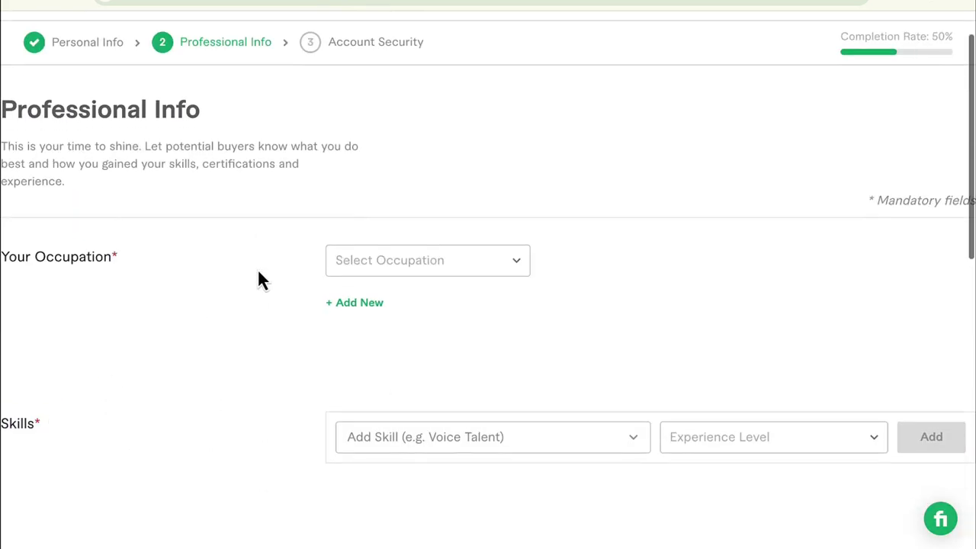
scroll(259, 280, up, 1)
scroll(203, 167, down, 3)
click(480, 172)
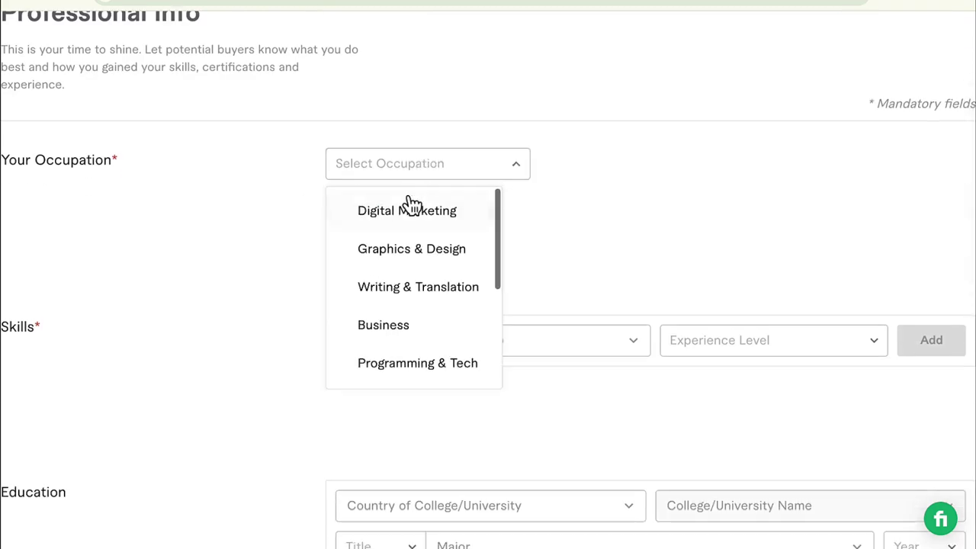
scroll(411, 229, down, 5)
scroll(431, 273, up, 2)
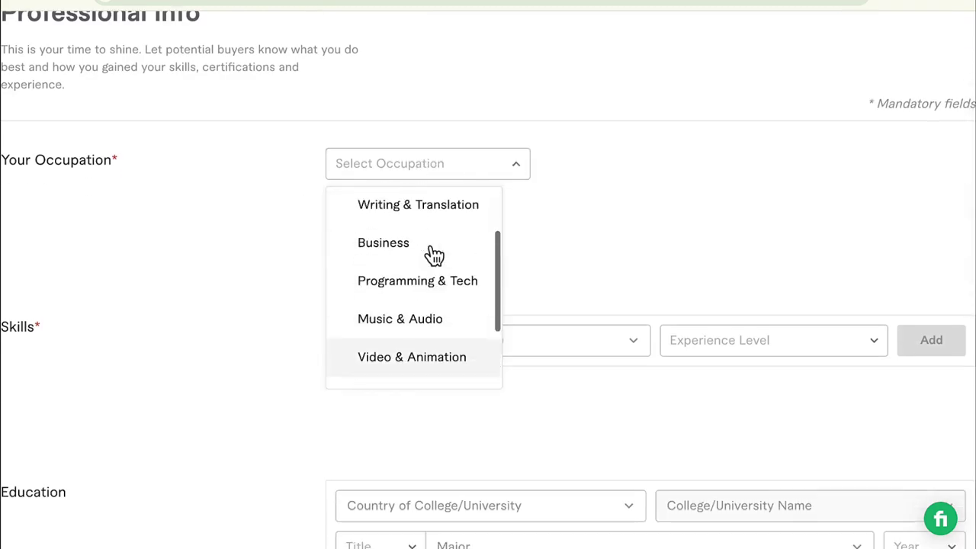
click(405, 187)
scroll(429, 351, down, 2)
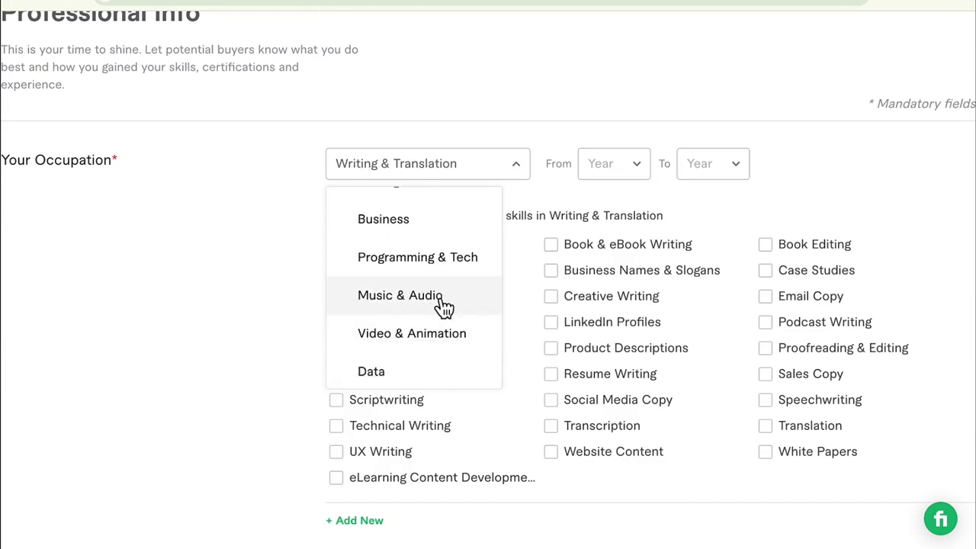
scroll(451, 344, up, 2)
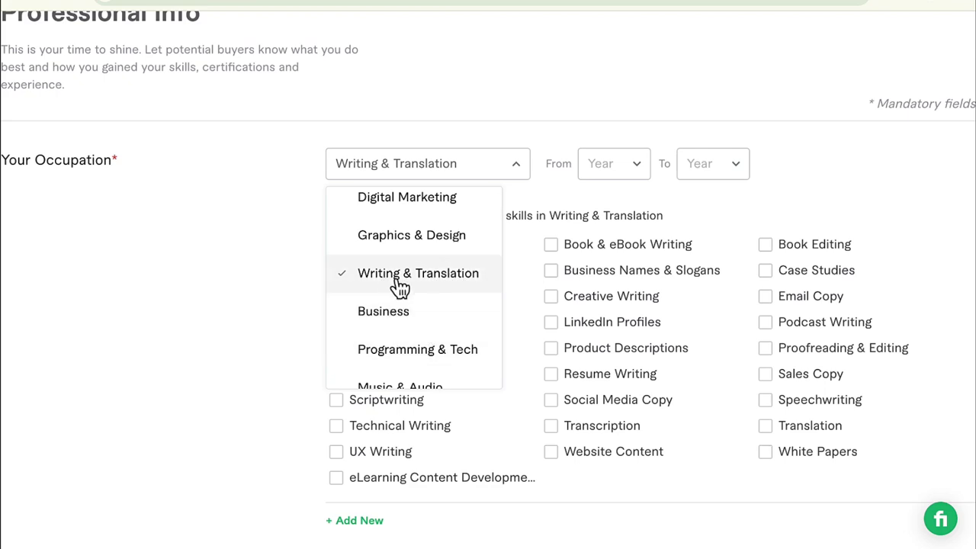
click(249, 259)
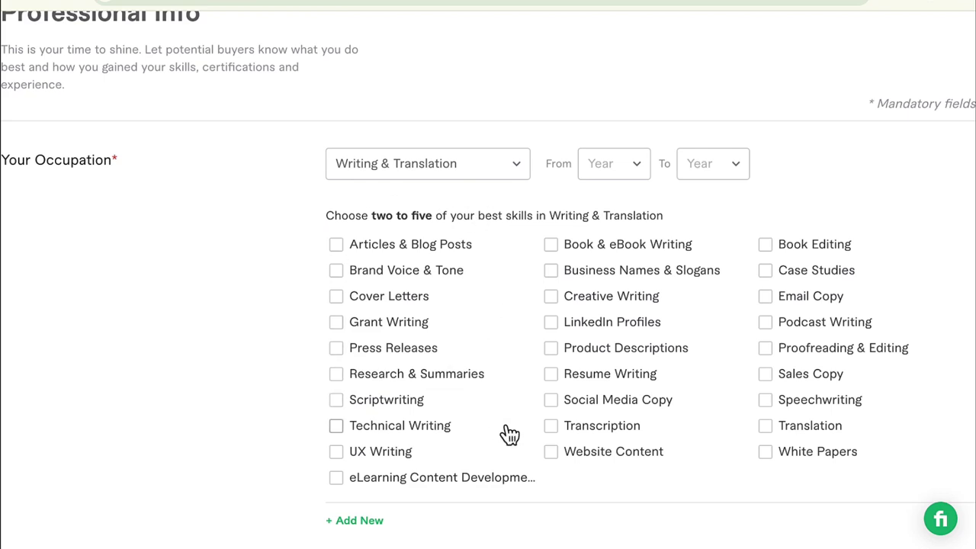
Tick the Transcription, Scriptwriting, Podcast Writing and Proofreading & Editing specialties
click(559, 427)
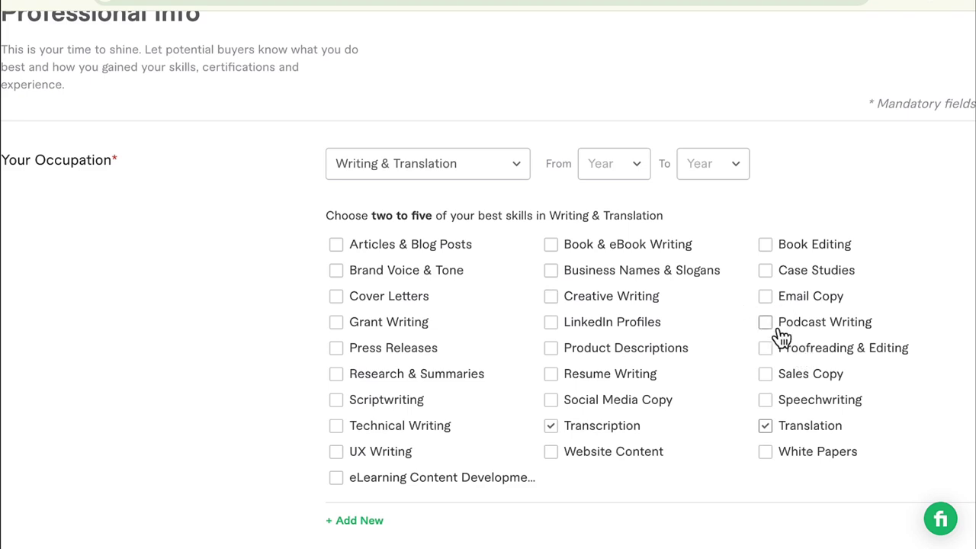
scroll(565, 397, down, 1)
click(336, 369)
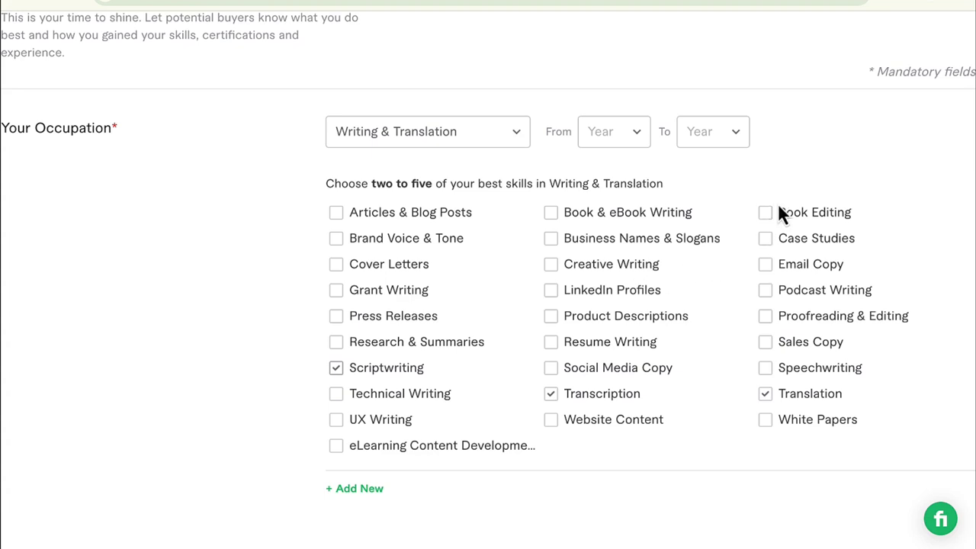
scroll(778, 211, down, 3)
click(766, 196)
click(770, 223)
scroll(603, 206, down, 10)
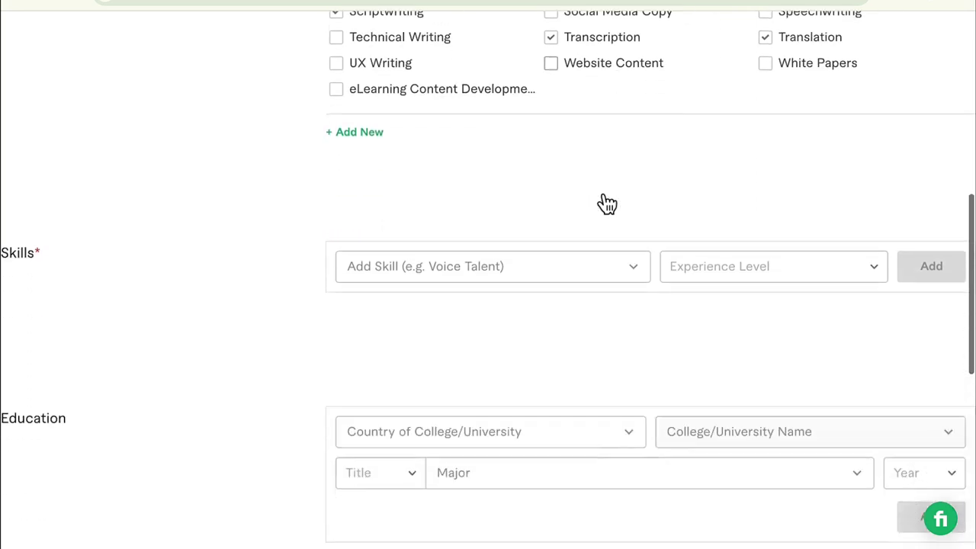
Add the skill Typing at Expert level
click(457, 210)
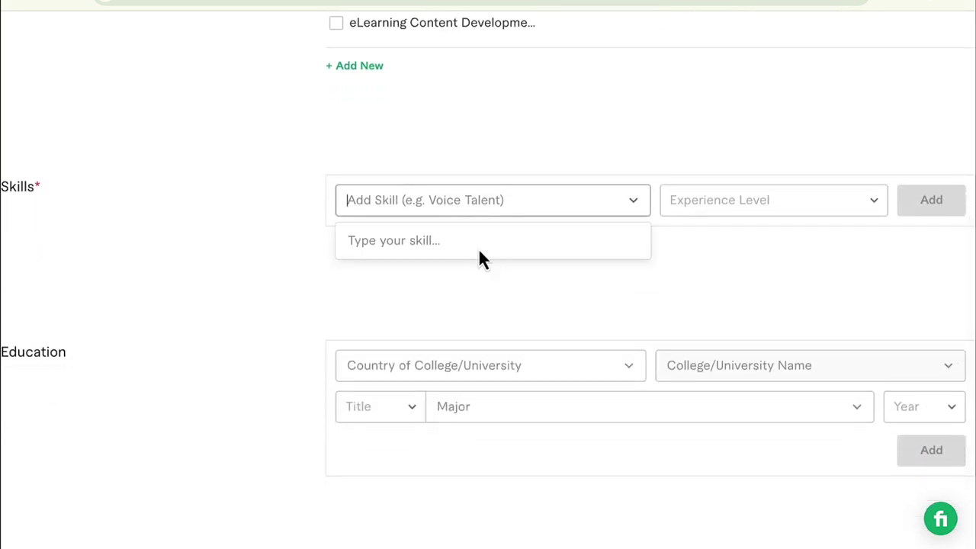
text(typing)
key(Return)
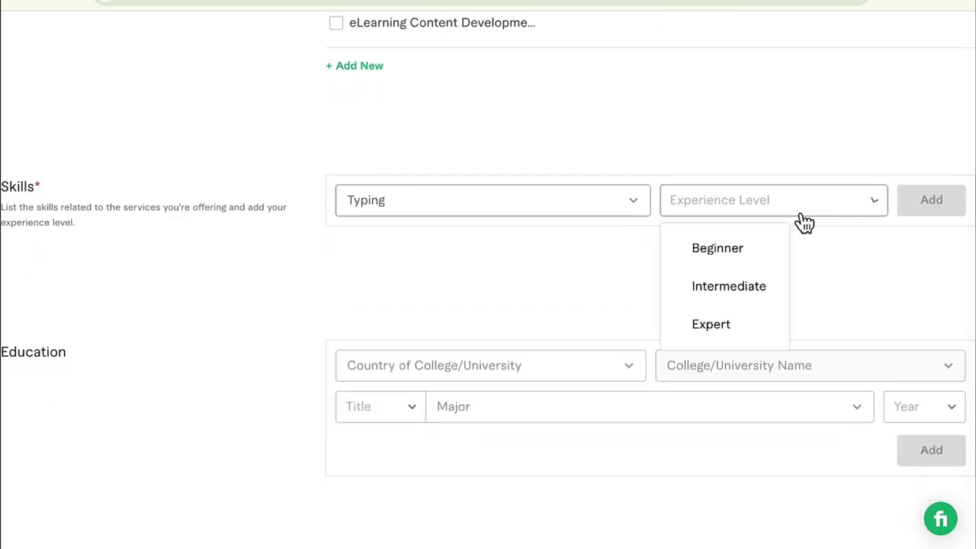
click(802, 222)
click(697, 323)
click(911, 206)
Add Fast typing and English typing as skills at Expert level
click(932, 193)
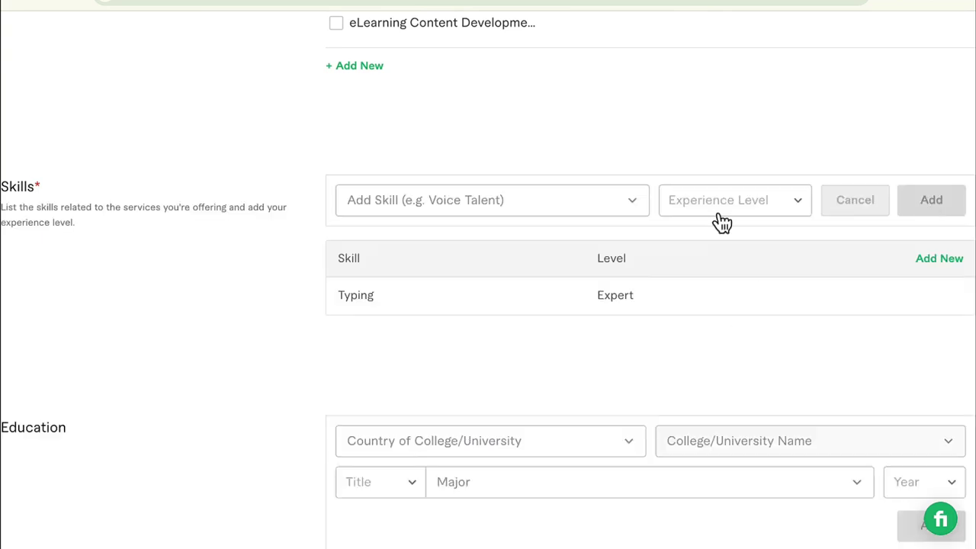
click(492, 200)
text(typing)
click(450, 297)
click(786, 207)
click(710, 323)
click(763, 200)
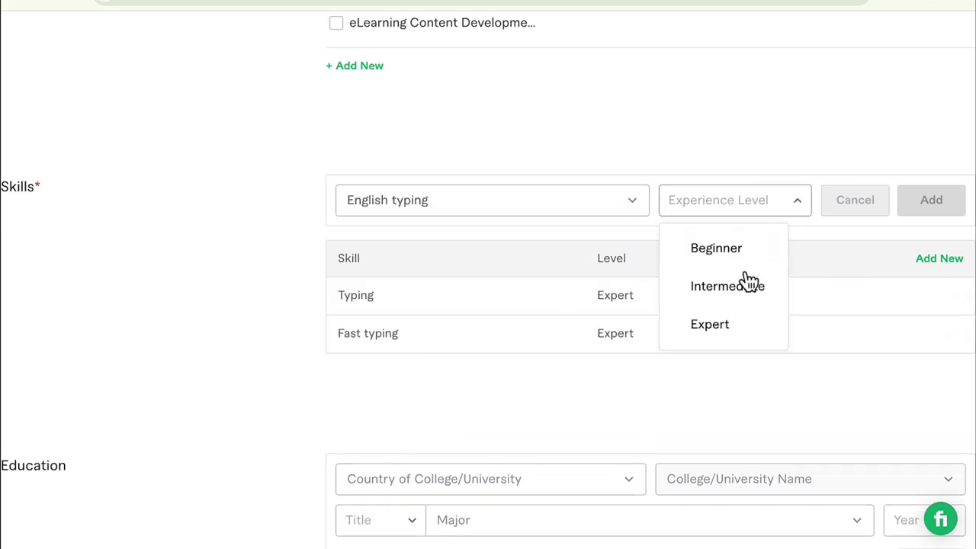
click(739, 327)
click(931, 202)
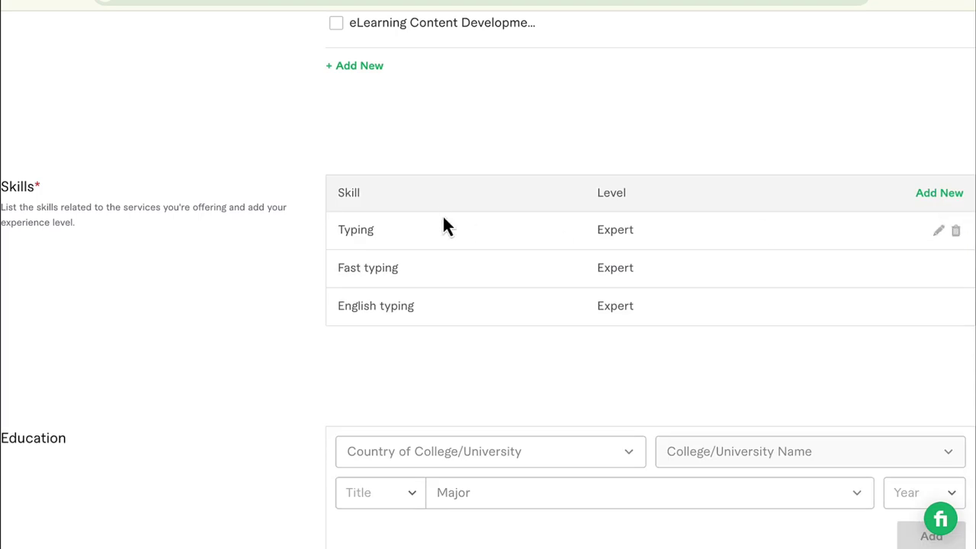
Add the skill Writing at Expert level
click(915, 195)
click(497, 214)
text(Writing)
click(415, 254)
click(761, 207)
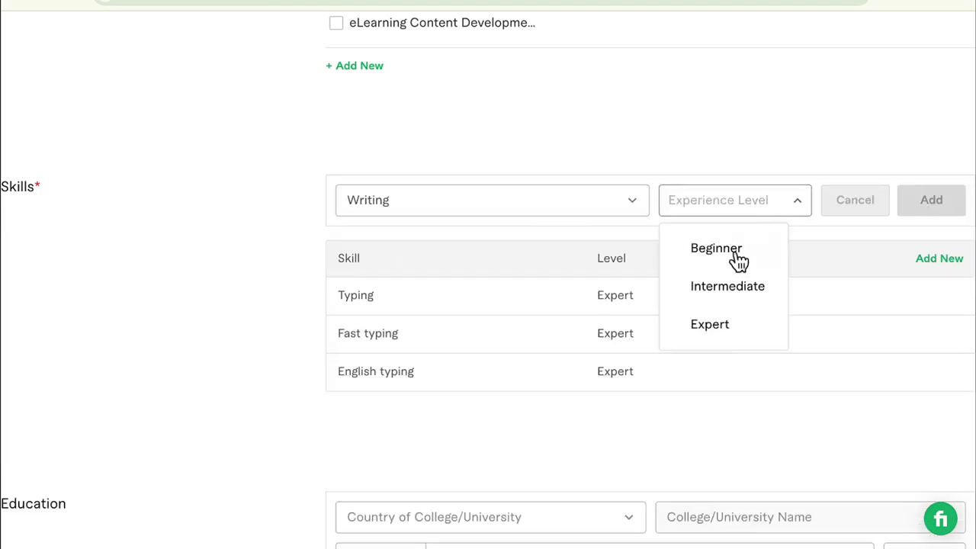
click(732, 324)
click(783, 211)
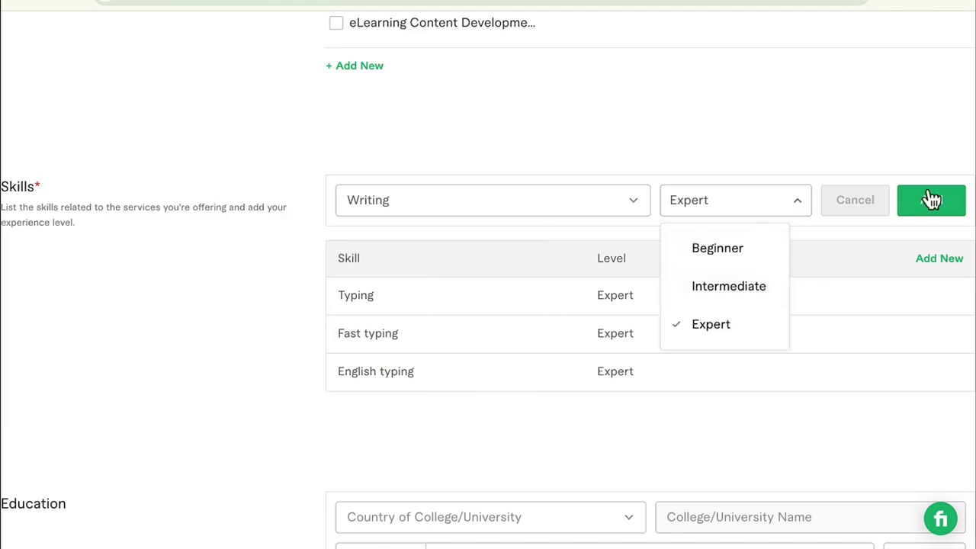
click(930, 200)
Add the skill Graphic design at Intermediate level
click(923, 199)
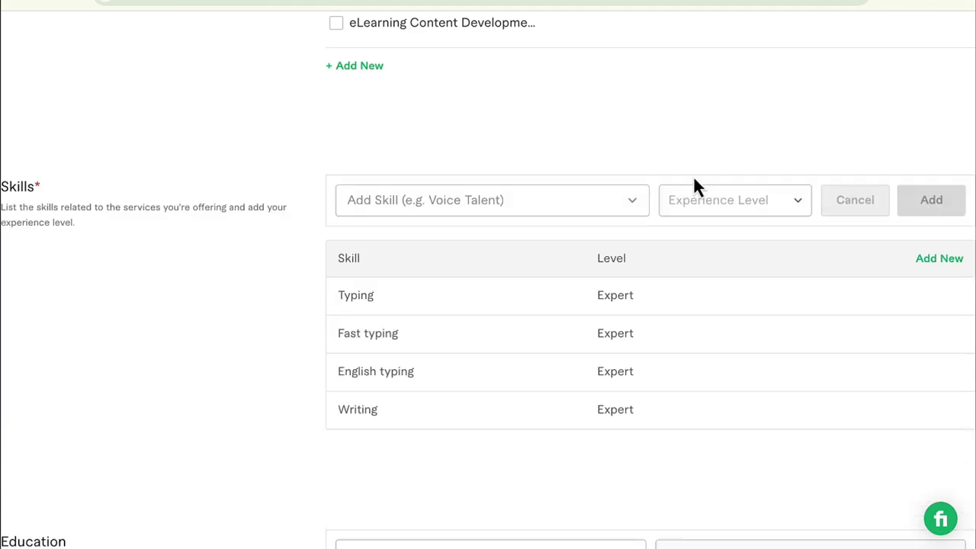
click(550, 201)
text(graphic des)
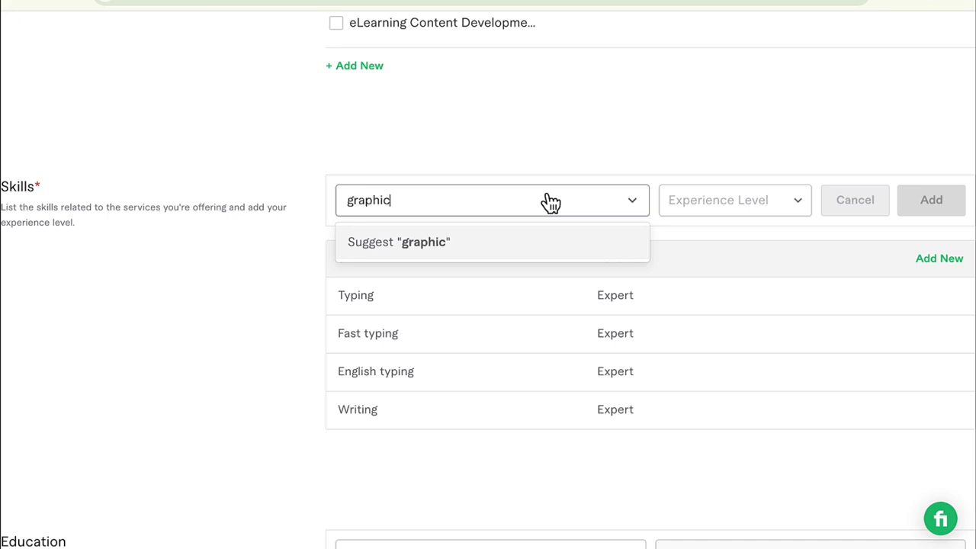
click(491, 242)
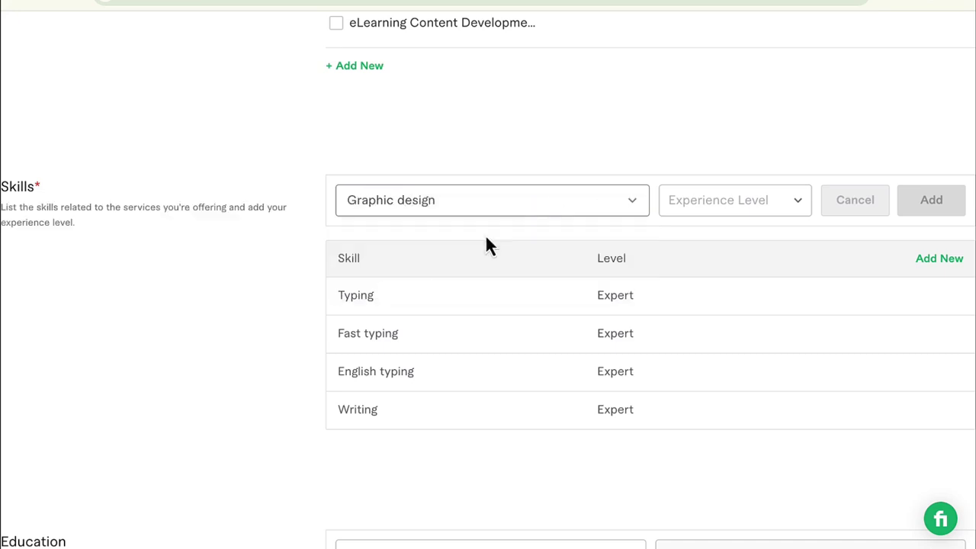
click(772, 201)
click(728, 288)
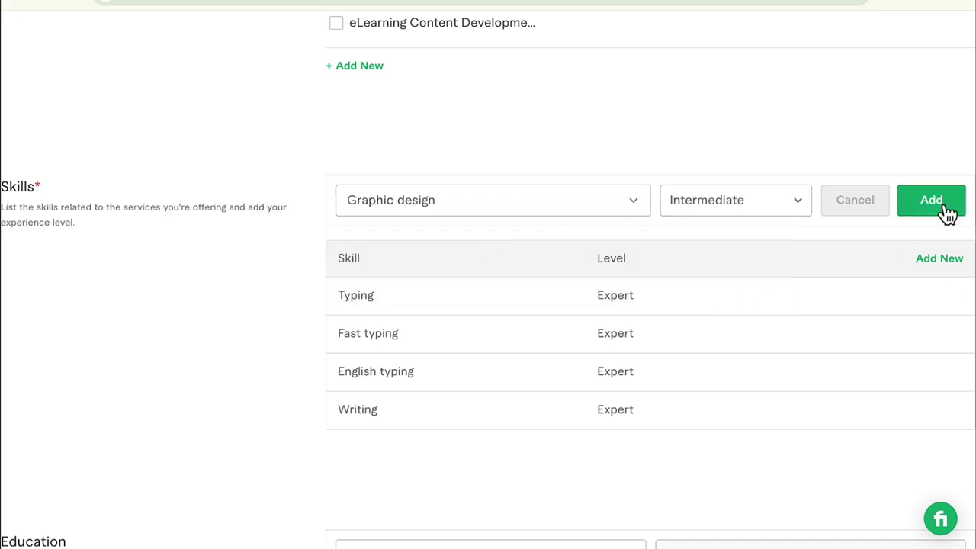
click(941, 209)
Add the skill Video editing at Intermediate level
click(934, 193)
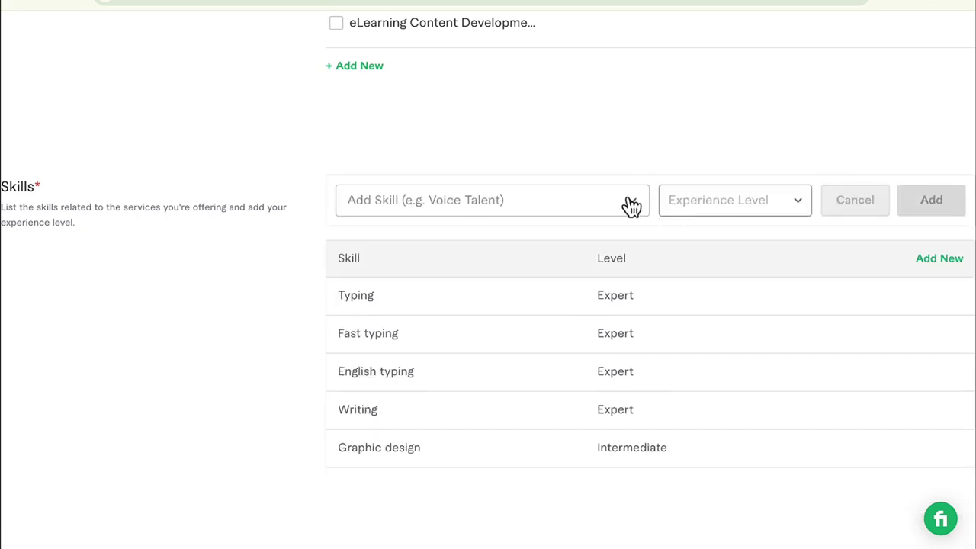
click(529, 200)
text(video editing)
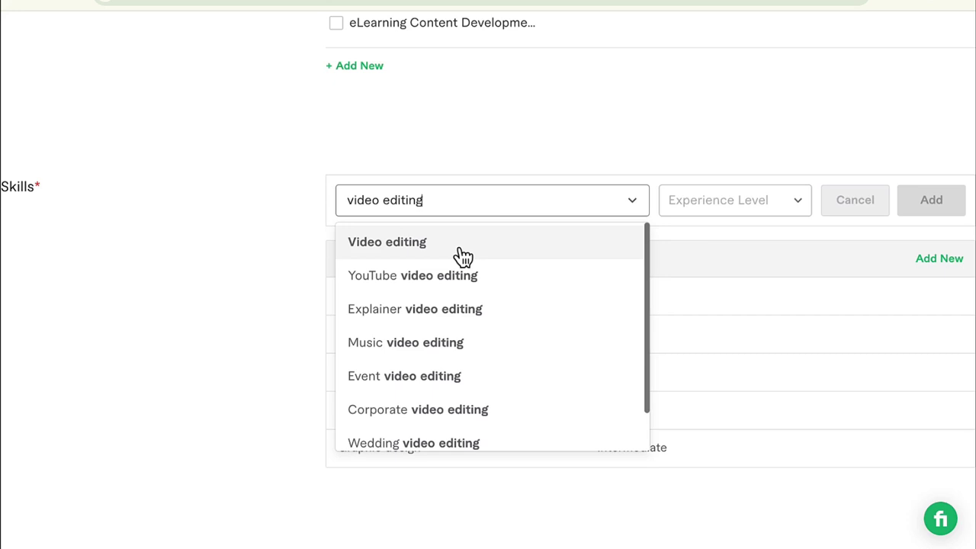
click(459, 245)
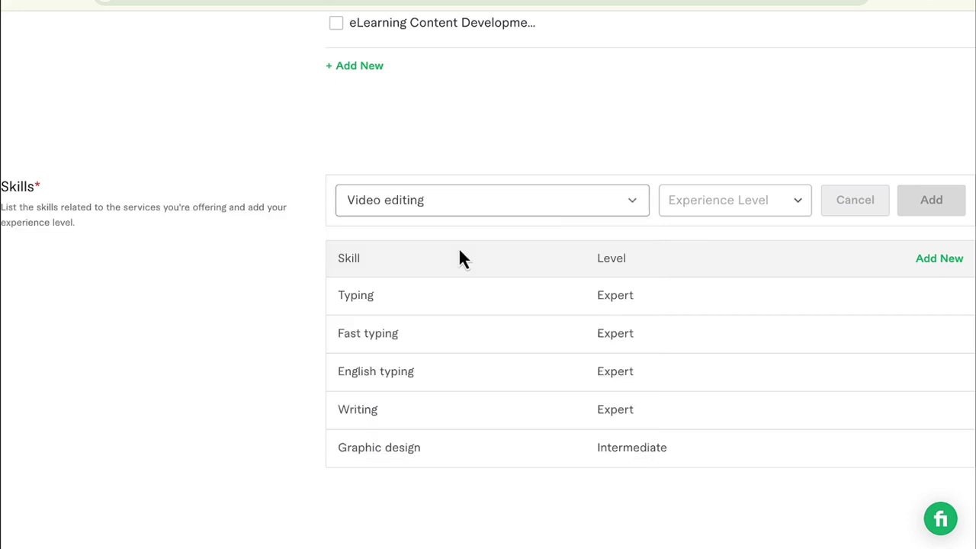
click(789, 206)
click(729, 292)
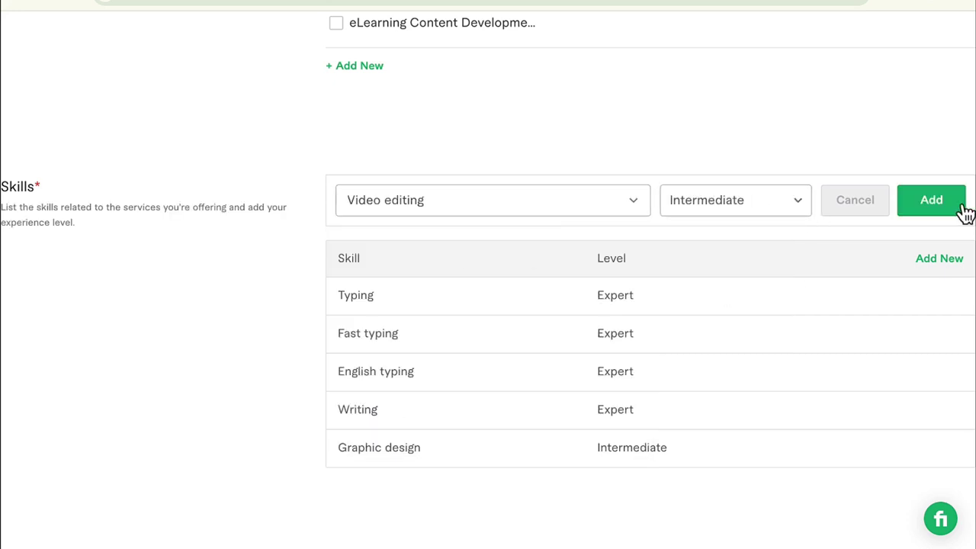
click(950, 212)
Add the skill YouTube video editing at Intermediate level
click(934, 200)
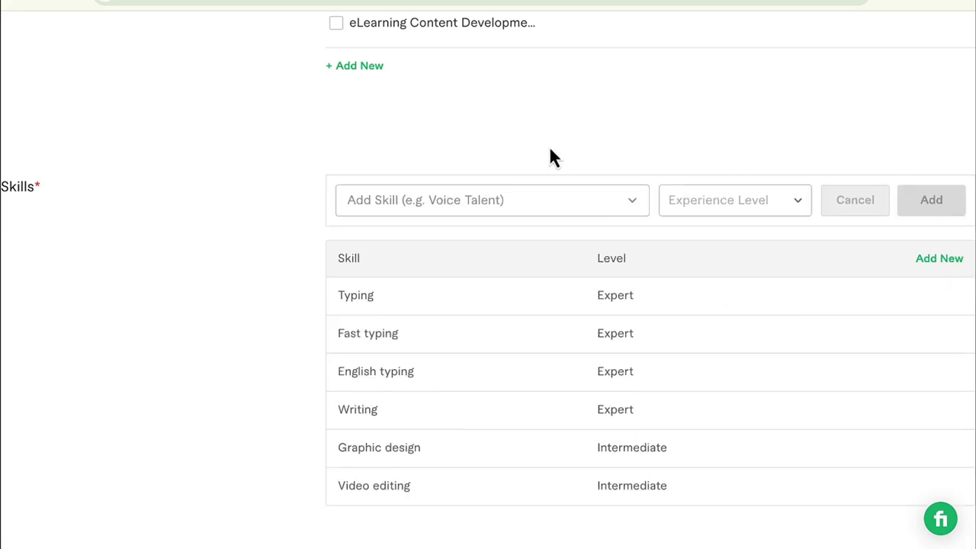
click(521, 200)
text(Youtu)
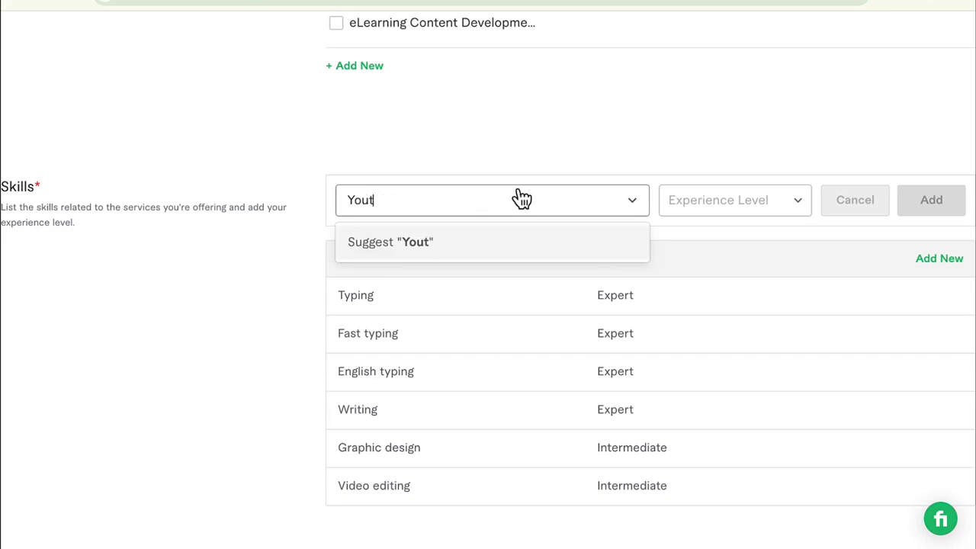
key(BackSpace)
key(BackSpace)
key(BackSpace)
key(BackSpace)
key(BackSpace)
text(video editing)
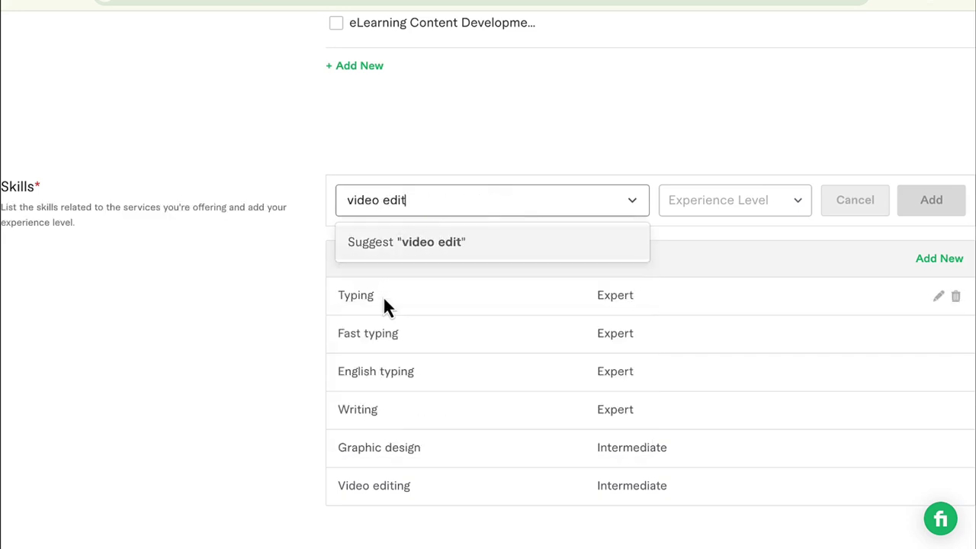
click(414, 278)
click(767, 214)
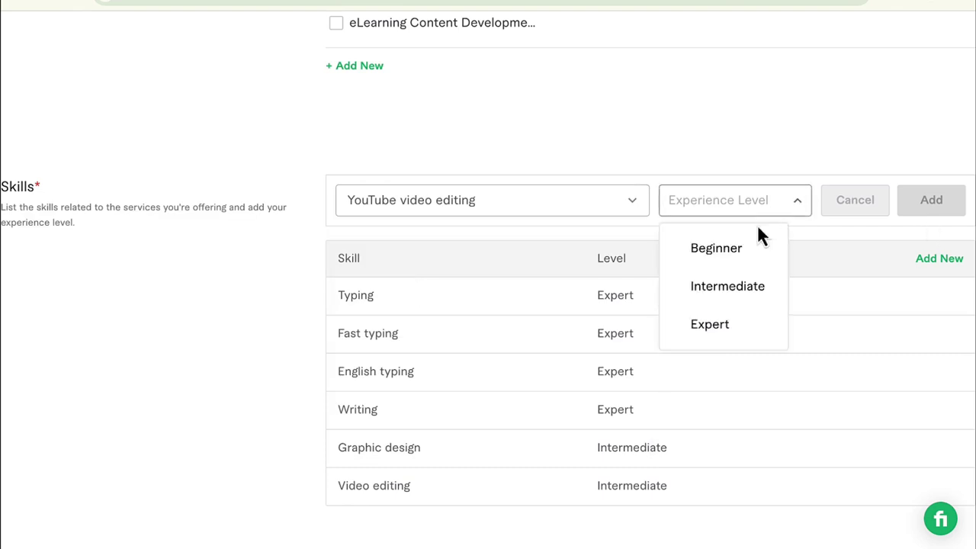
click(729, 286)
click(932, 199)
Start the education entry by selecting Uganda as the country of study
scroll(358, 210, down, 5)
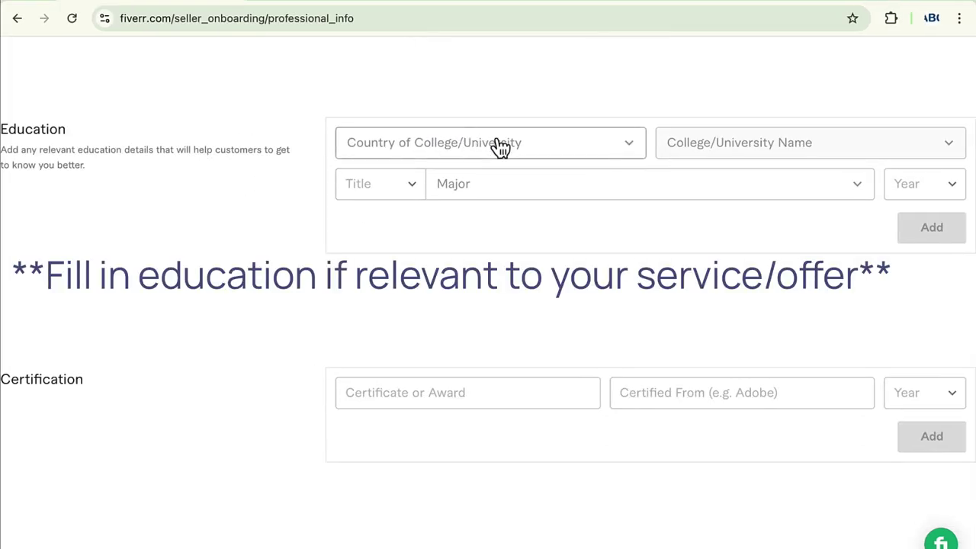
click(503, 147)
text(uganda)
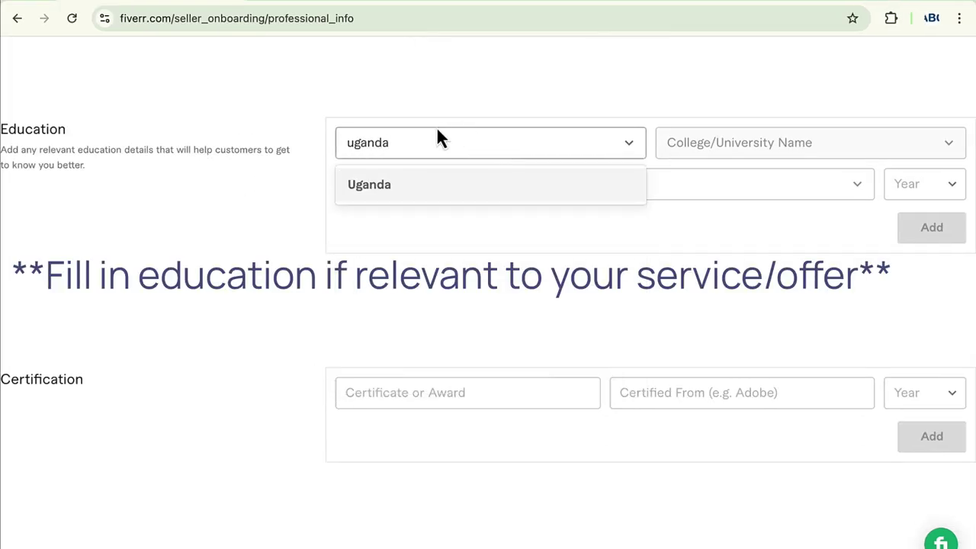
click(399, 183)
click(721, 153)
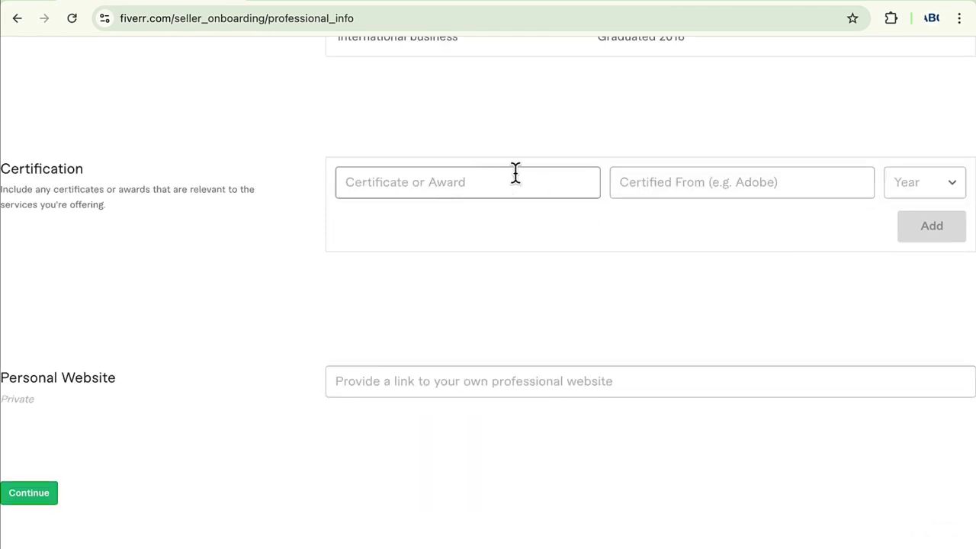
Add the 2020 'Transcribe Anywhere' certification from 'Transcription and Editing'
text(Transcribe )
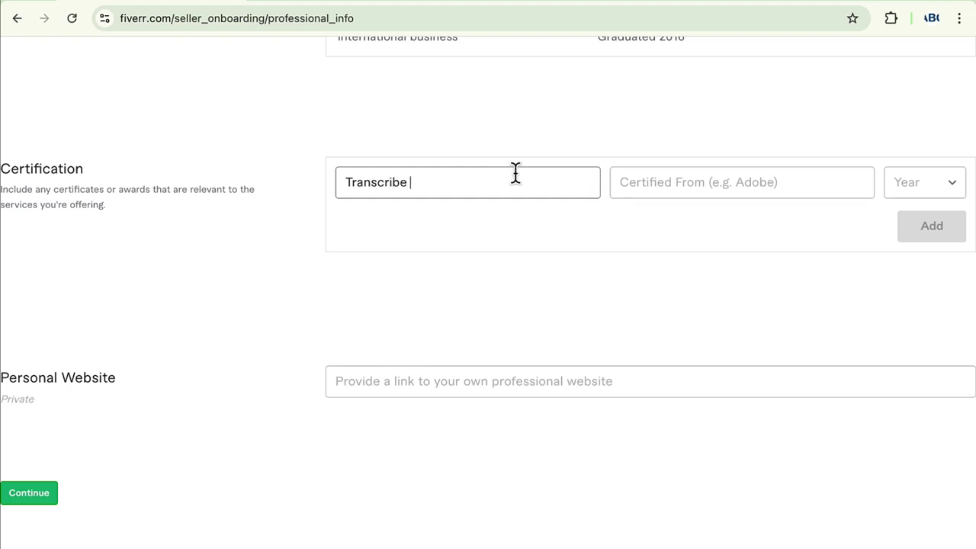
text(Anywh)
text(ere)
click(763, 180)
text(Transcri)
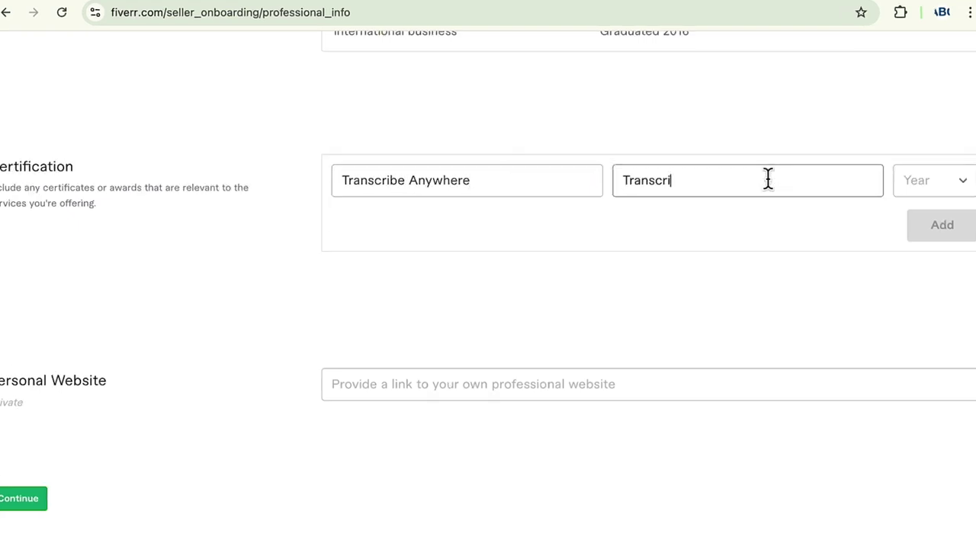
text(ption and Editing)
click(926, 190)
scroll(944, 351, down, 1)
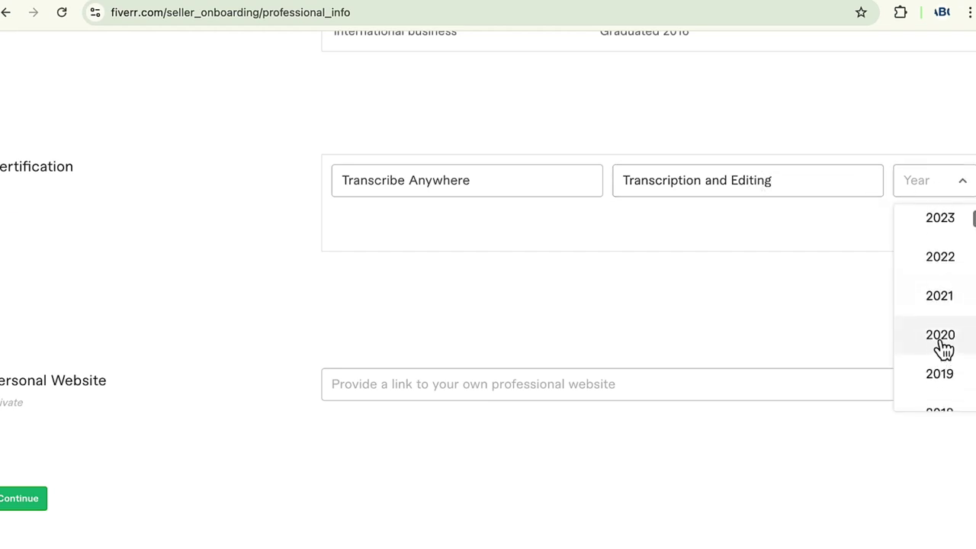
click(940, 340)
click(942, 238)
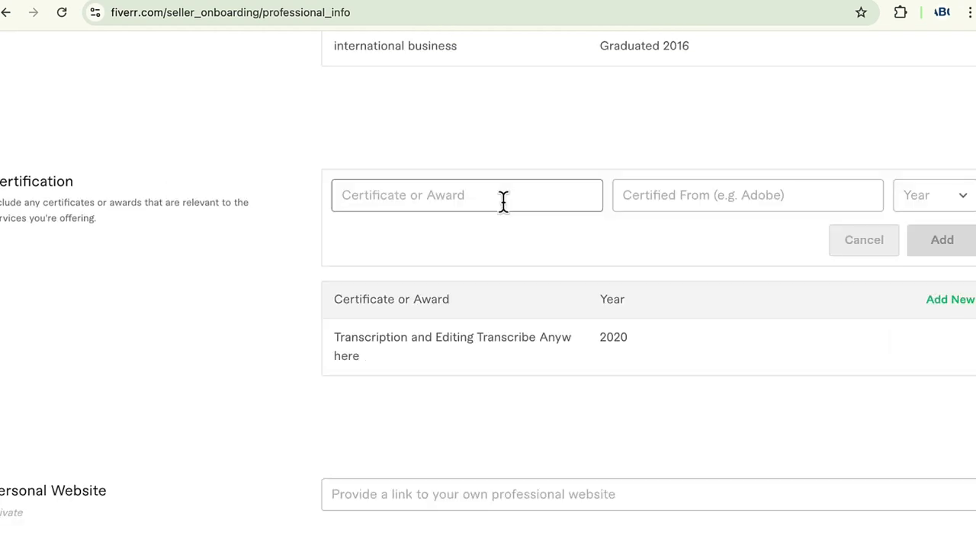
Add the 2019 'Syntax Training' certification from 'English Grammar and Punctuation'
click(504, 200)
text(Syntax Training)
key(Tab)
text(Eng)
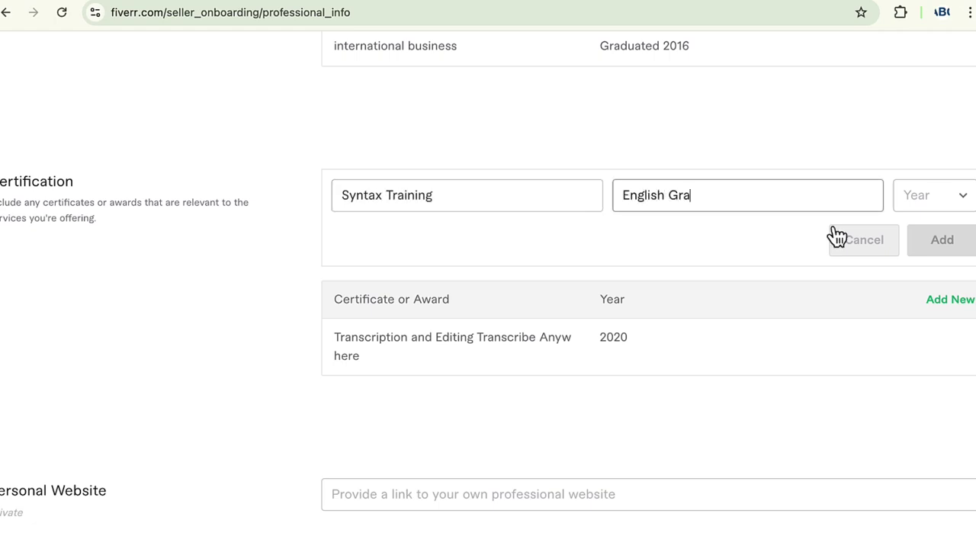
text(lish Grammar and Punctuation)
click(944, 198)
scroll(942, 385, down, 1)
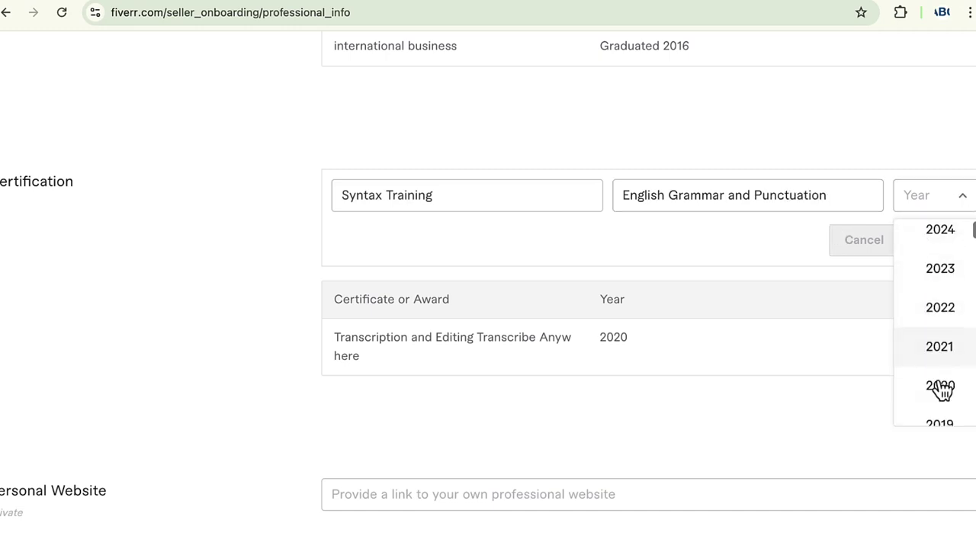
click(946, 425)
click(944, 240)
Enter 'dbctranscription.com' as the personal website and continue to Account Security
click(449, 381)
text(d)
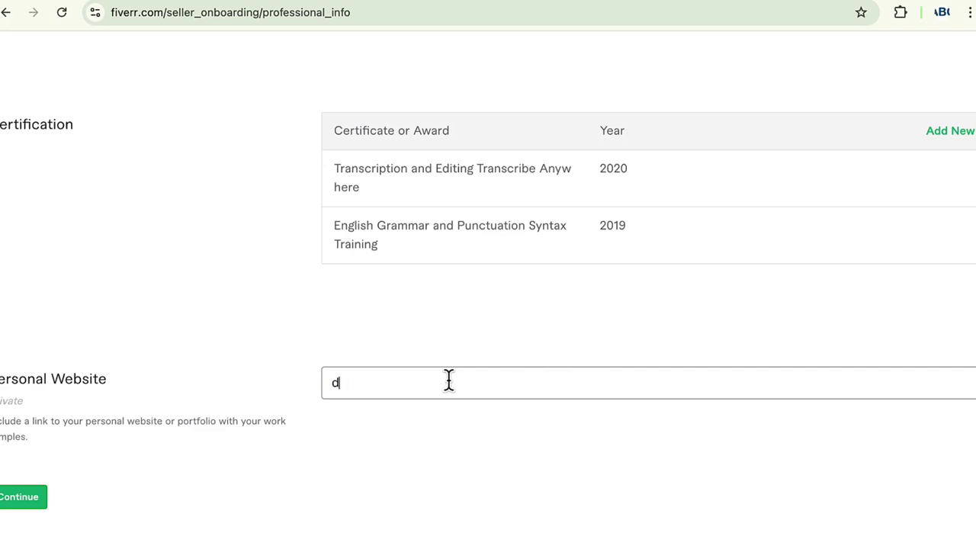
text(bctranscription.com)
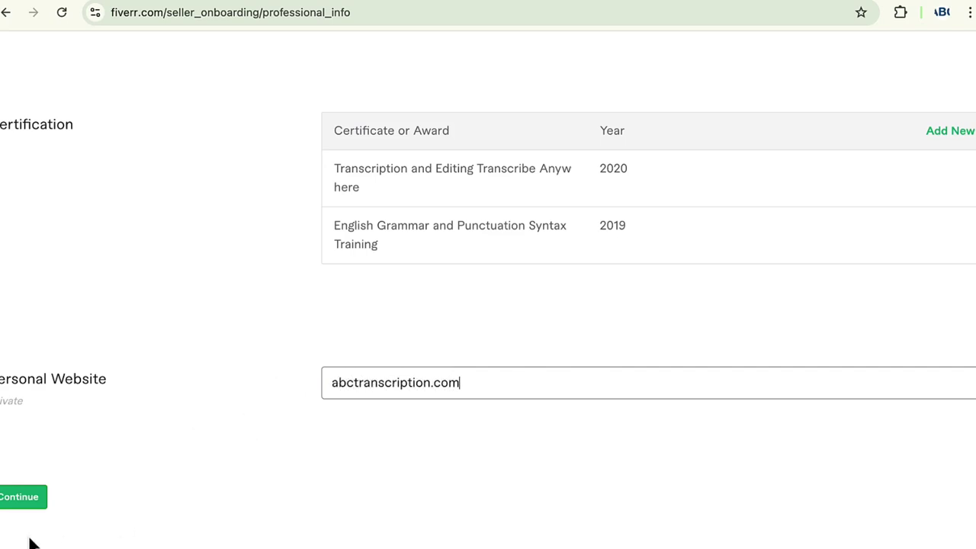
click(21, 500)
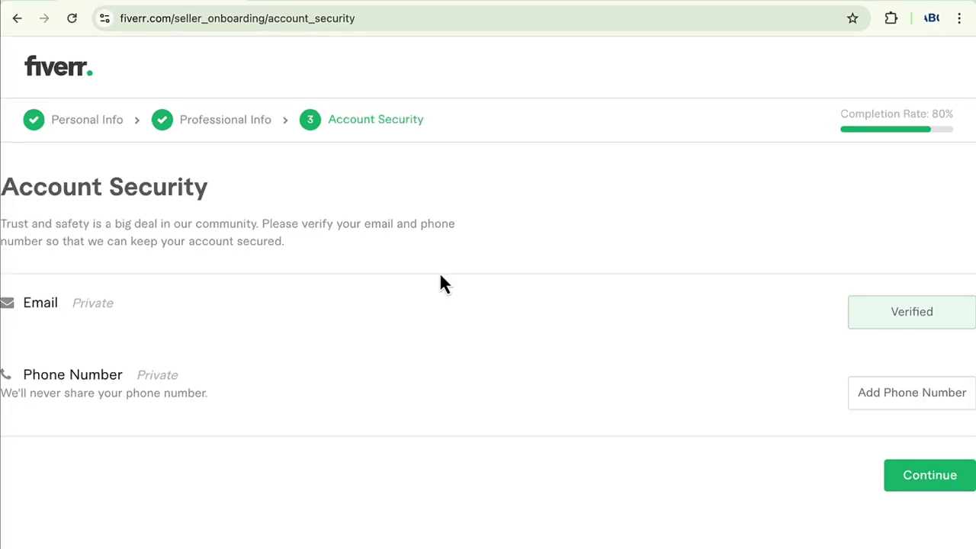